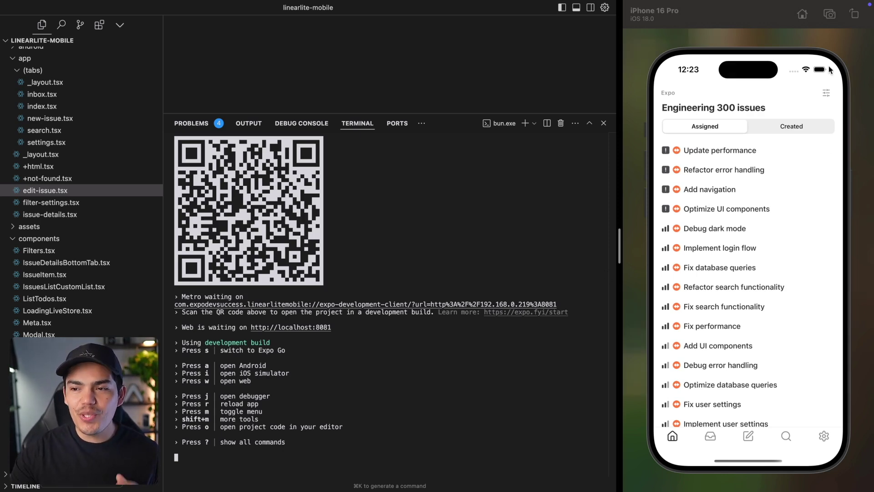
Toggle the issue list to Created and back to Assigned, then sign in to Vexo Analytics
{"action": "left_click", "coordinate": [769, 130]}
{"action": "left_click", "coordinate": [702, 126]}
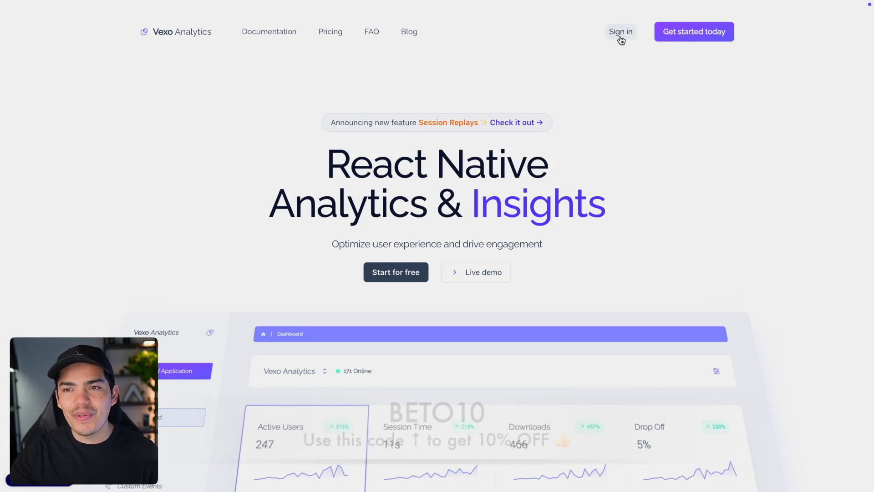
{"action": "left_click", "coordinate": [621, 33]}
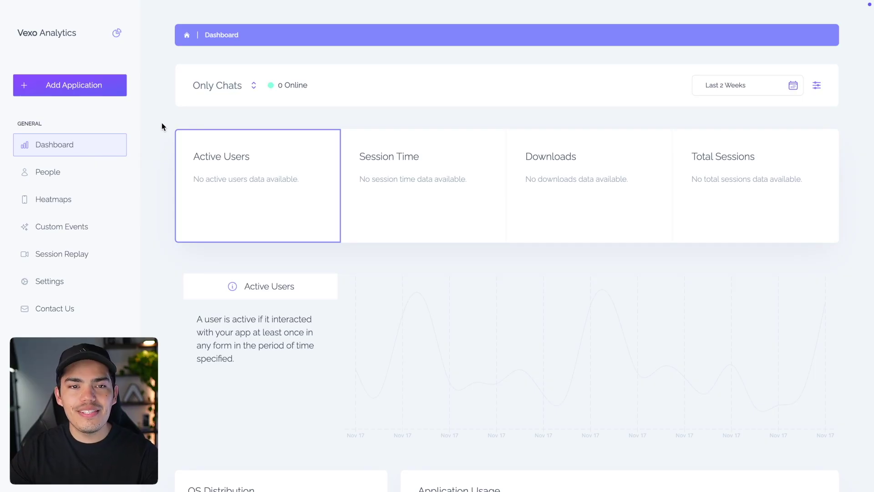
Create a new Vexo application named Linearlite
{"action": "left_click", "coordinate": [81, 86]}
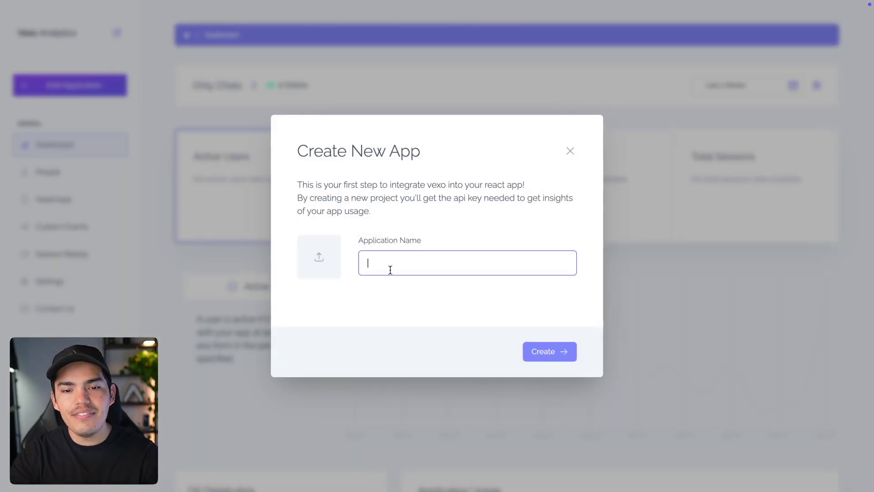
{"action": "type", "text": "Linear"}
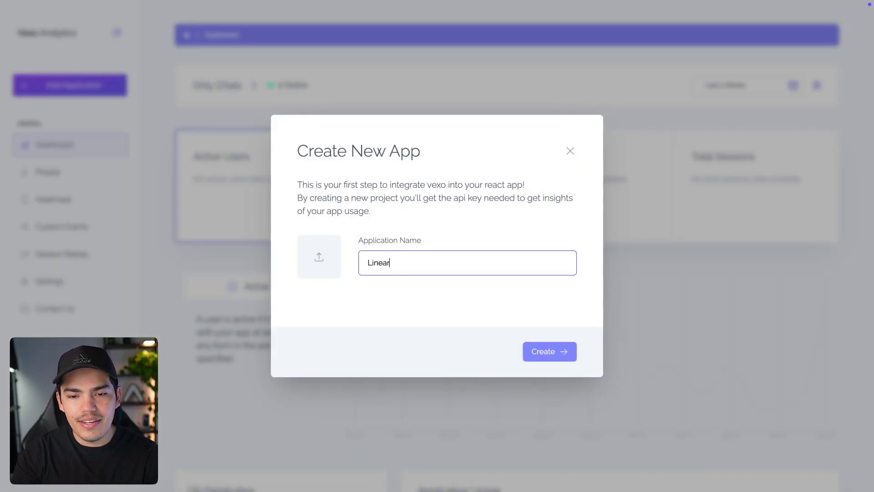
{"action": "type", "text": "lite"}
{"action": "key", "text": "Return"}
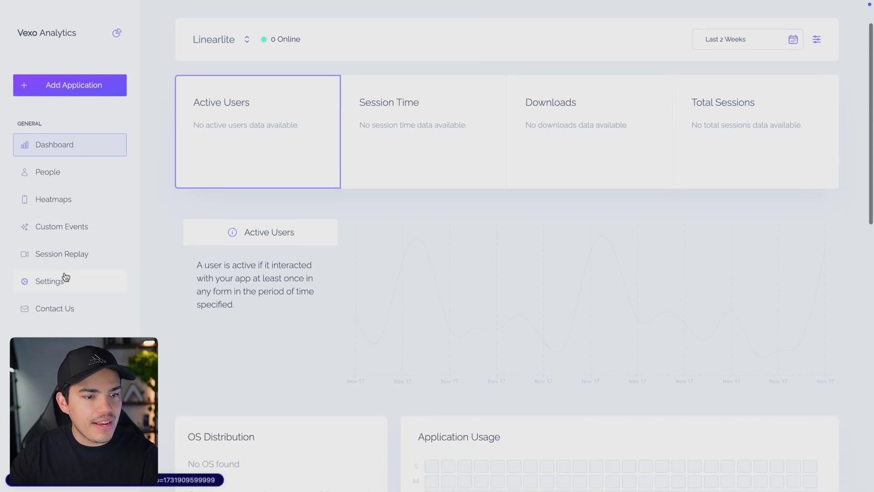
Select the Linearlite app's API key in its Settings, then return to the home page
{"action": "left_click", "coordinate": [66, 279]}
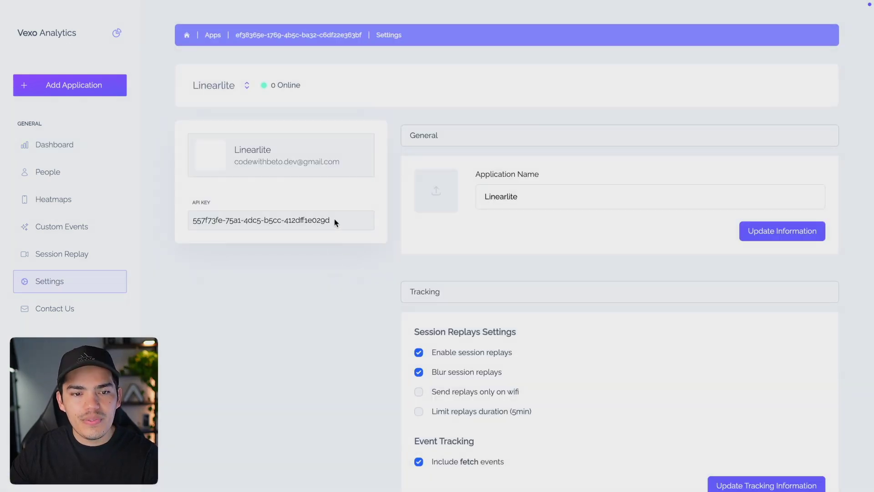
{"action": "left_click_drag", "start_coordinate": [336, 223], "coordinate": [195, 221]}
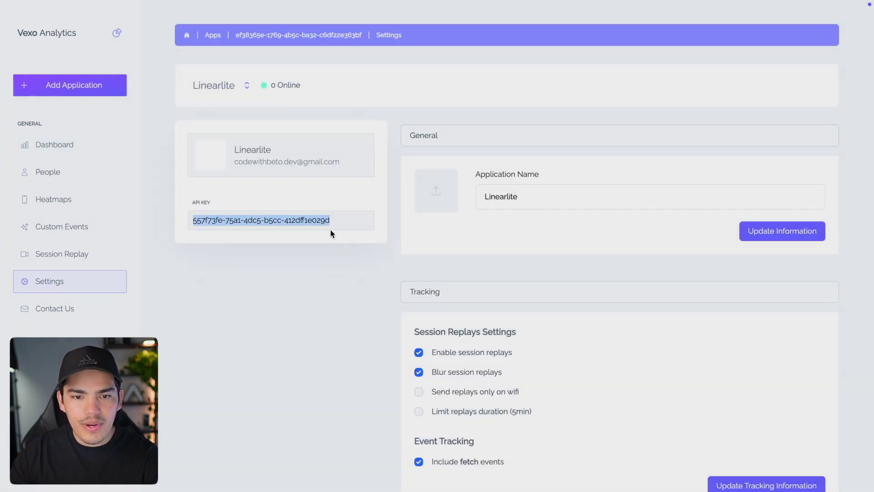
{"action": "left_click", "coordinate": [259, 298]}
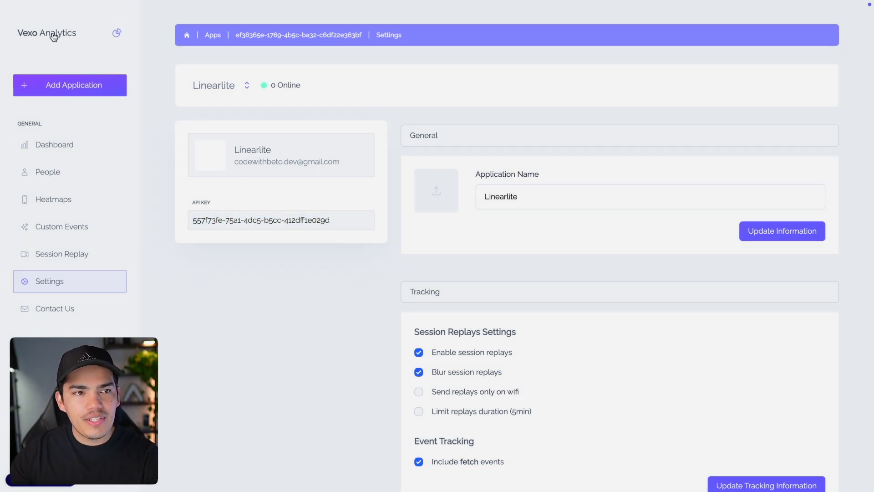
{"action": "left_click", "coordinate": [54, 36]}
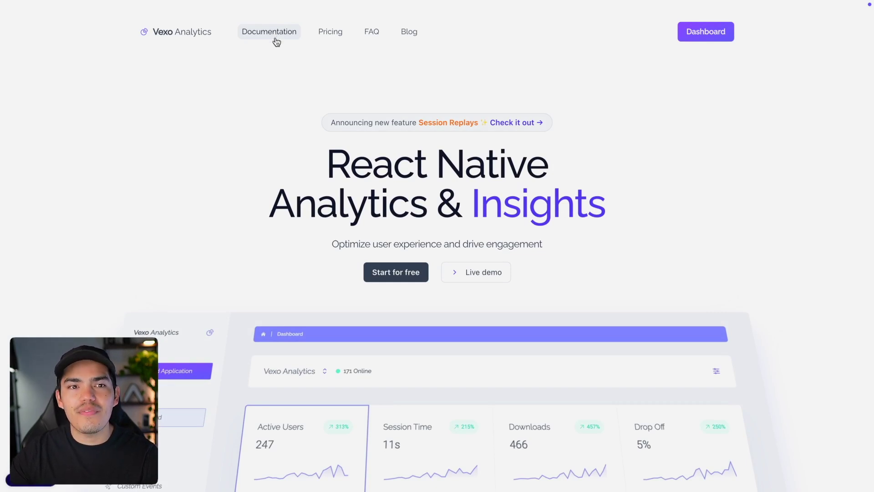
Read through the Vexo Quickstart docs and select the vexo-analytics package name in step 3
{"action": "left_click", "coordinate": [277, 42]}
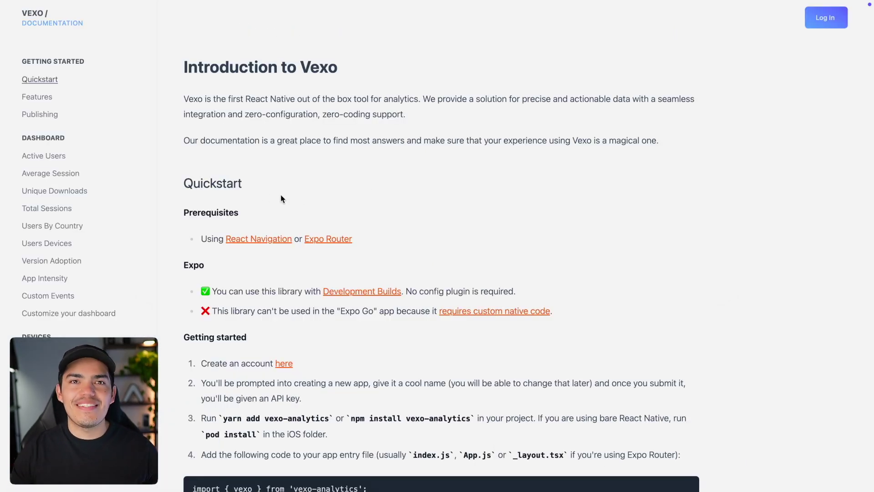
{"action": "scroll", "coordinate": [294, 205], "scroll_direction": "down", "scroll_amount": 1}
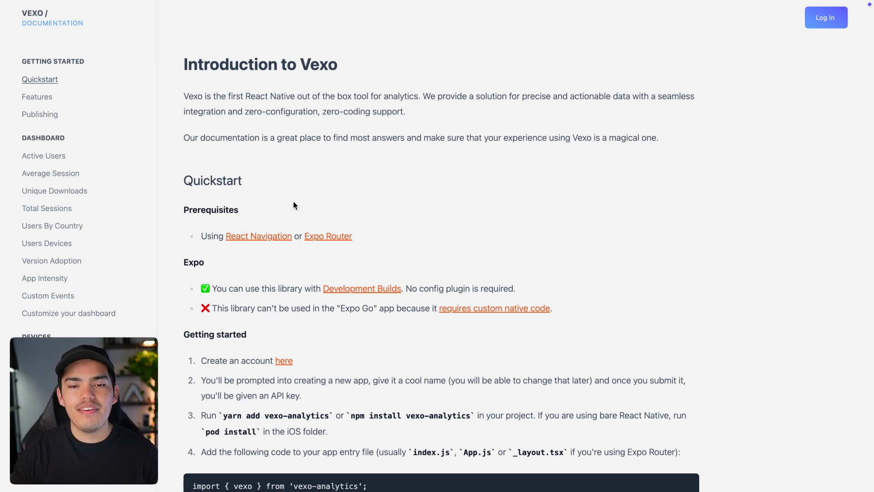
{"action": "scroll", "coordinate": [294, 205], "scroll_direction": "down", "scroll_amount": 3}
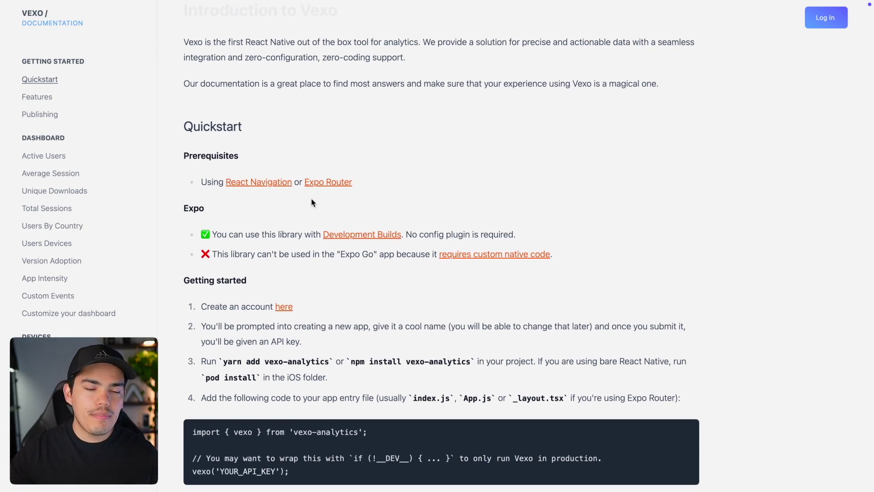
{"action": "scroll", "coordinate": [241, 202], "scroll_direction": "down", "scroll_amount": 2}
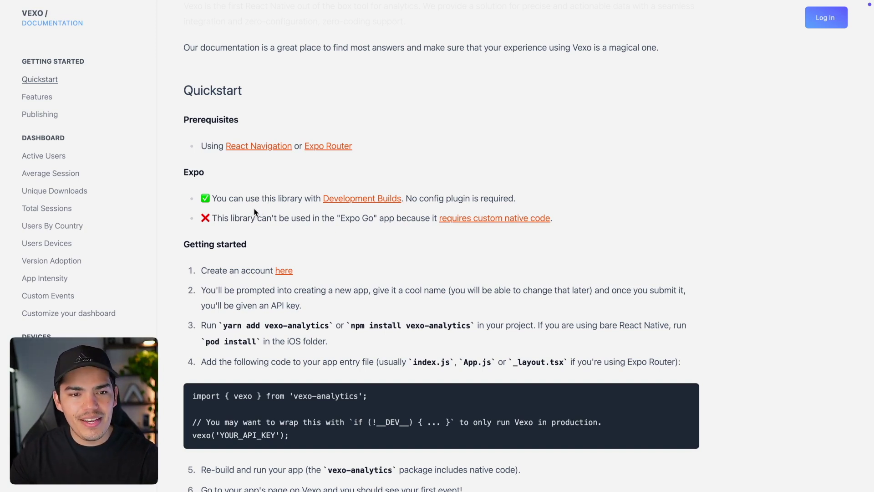
{"action": "scroll", "coordinate": [255, 207], "scroll_direction": "down", "scroll_amount": 4}
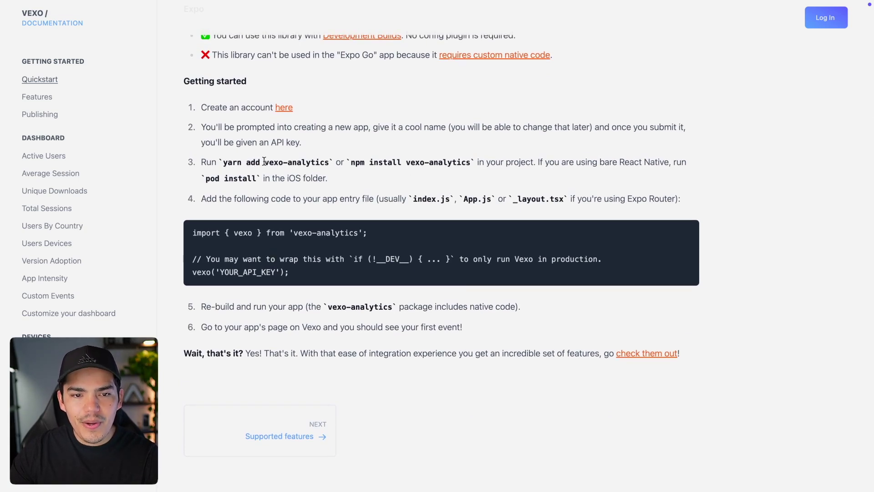
{"action": "left_click_drag", "start_coordinate": [263, 162], "coordinate": [321, 163]}
{"action": "key", "text": "ctrl+Right"}
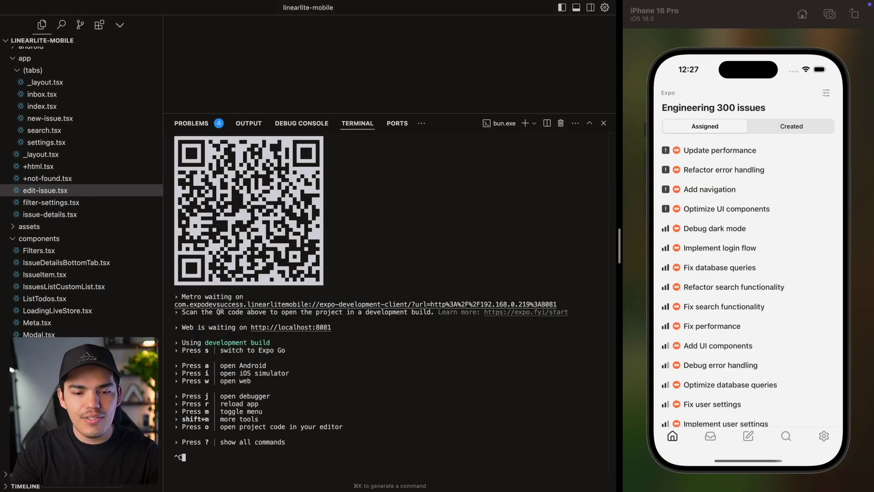
Stop the Expo server, clear the terminal, and run bun install vexo-analytics
{"action": "key", "text": "ctrl+c"}
{"action": "key", "text": "ctrl+l"}
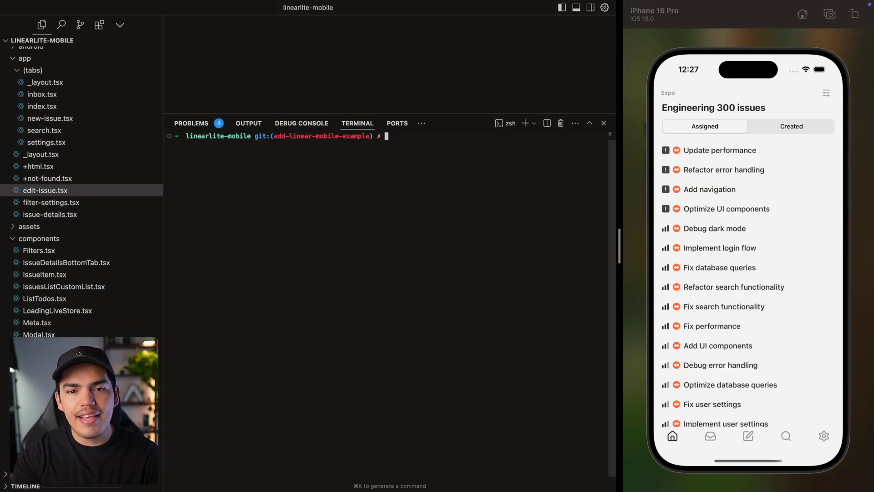
{"action": "type", "text": "bun in"}
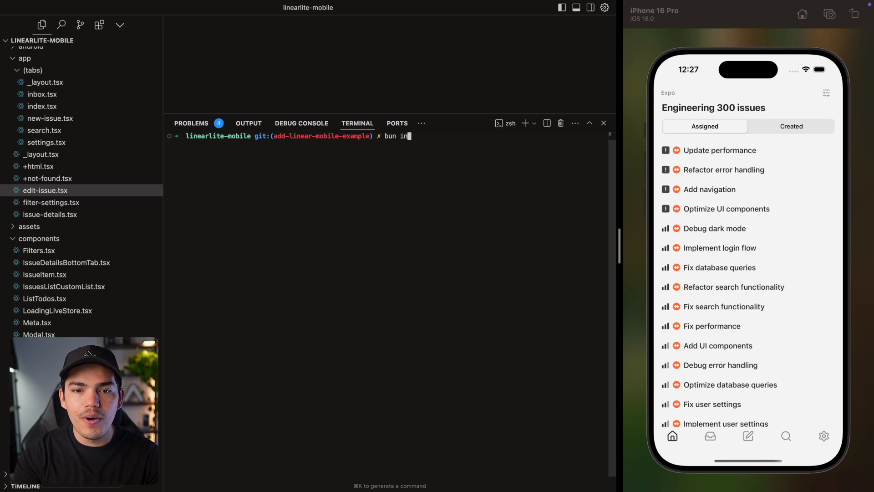
{"action": "type", "text": "stall vexo-analytics"}
{"action": "key", "text": "Return"}
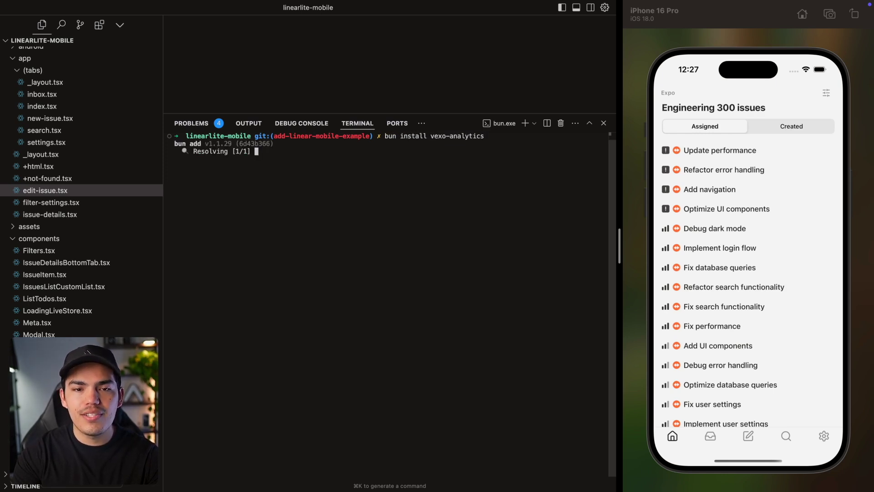
Check that vexo-analytics ^1.4.1 is listed in package.json dependencies, then resize the terminal
{"action": "key", "text": "super+p"}
{"action": "type", "text": "pac"}
{"action": "key", "text": "Return"}
{"action": "key", "text": "super+j"}
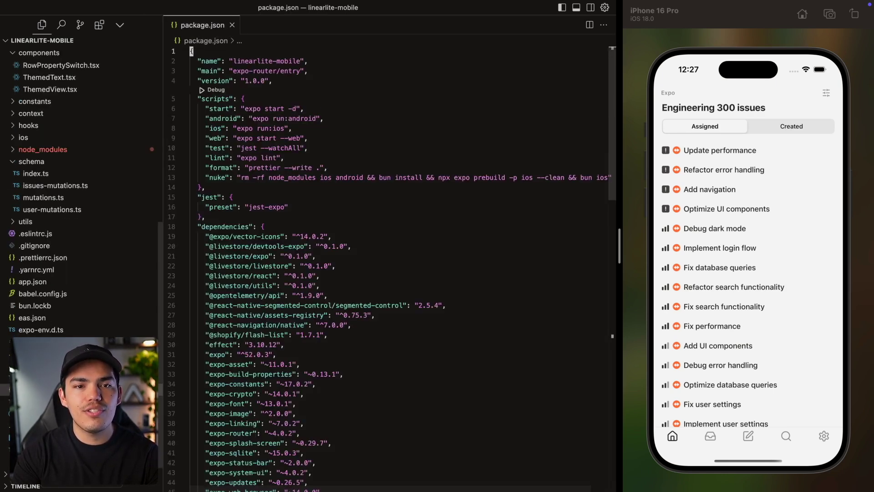
{"action": "key", "text": "super+f"}
{"action": "type", "text": "vexo"}
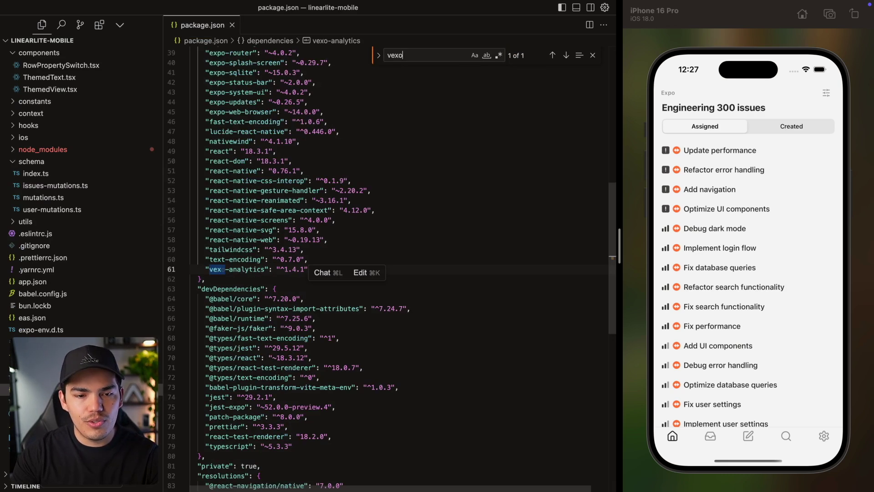
{"action": "scroll", "coordinate": [403, 222], "scroll_direction": "down", "scroll_amount": 3}
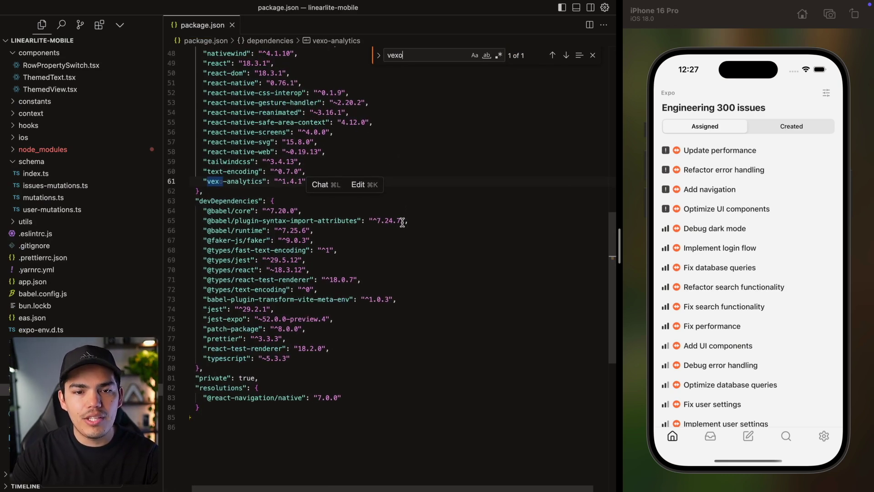
{"action": "key", "text": "super+j"}
{"action": "left_click_drag", "start_coordinate": [319, 167], "coordinate": [114, 132]}
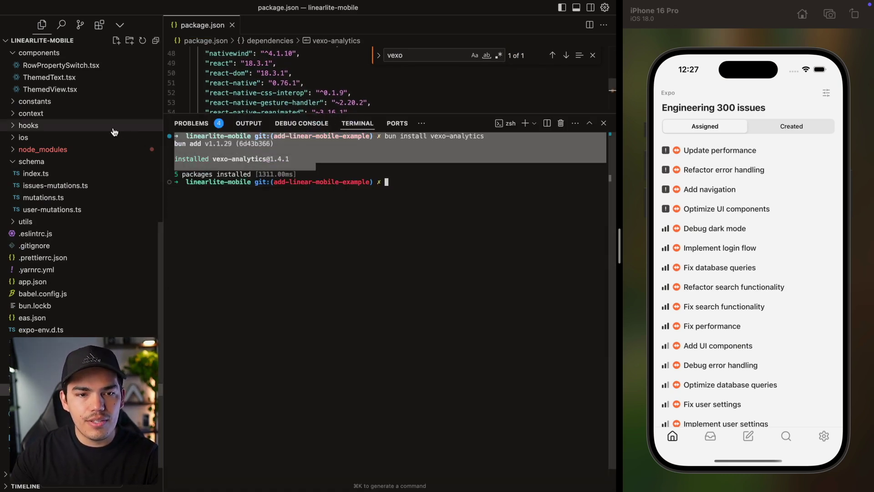
{"action": "left_click_drag", "start_coordinate": [445, 114], "coordinate": [445, 208]}
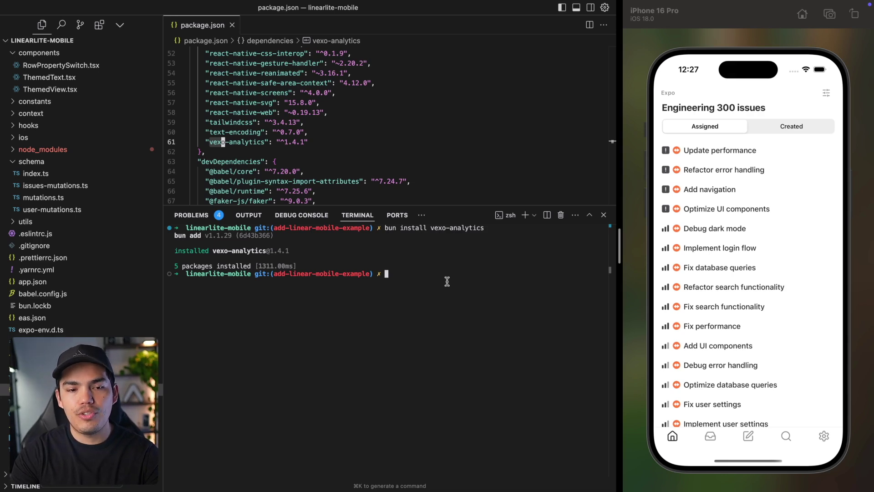
Run npx expo prebuild -p ios --clean, answering yes despite uncommitted Git changes
{"action": "type", "text": "npx expo prebuild "}
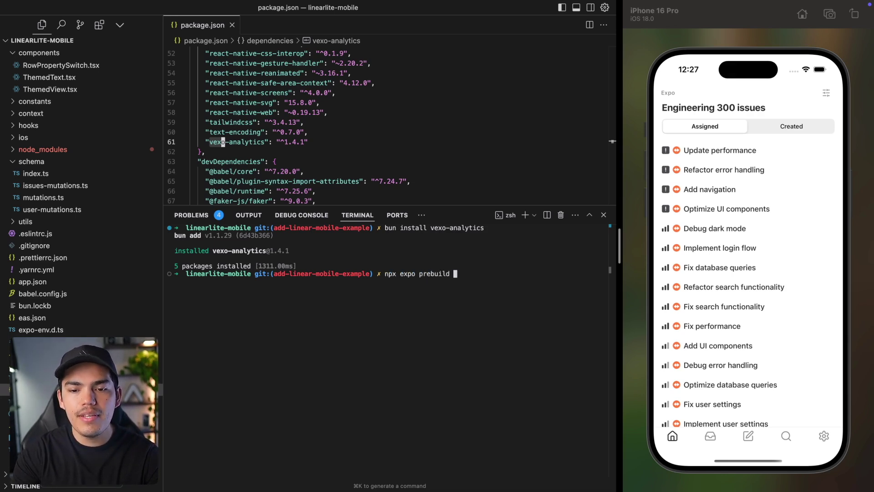
{"action": "type", "text": "-p ios"}
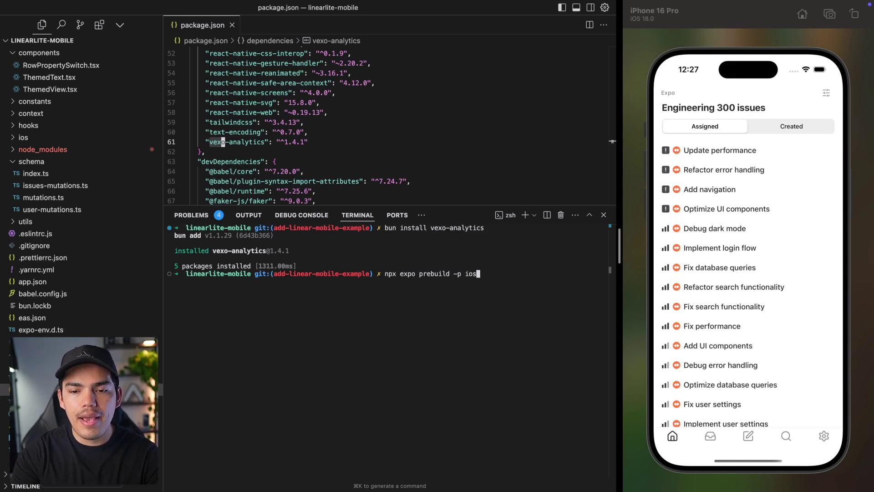
{"action": "type", "text": " --clean"}
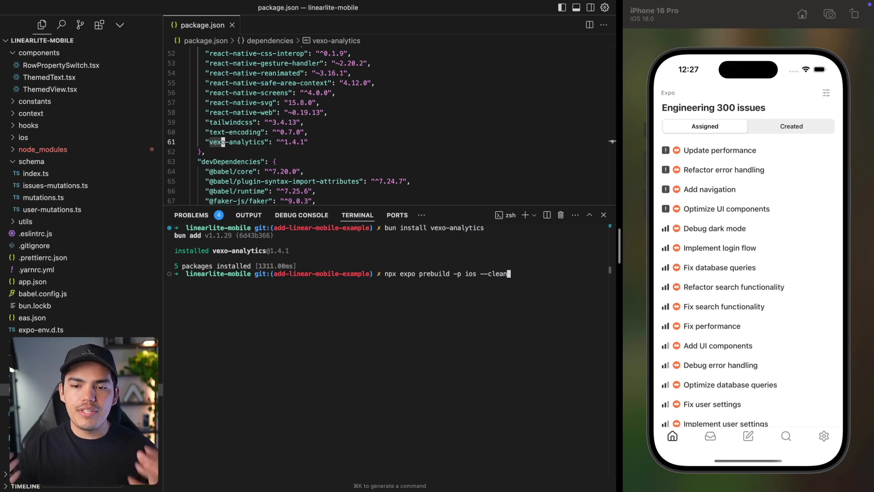
{"action": "key", "text": "Return"}
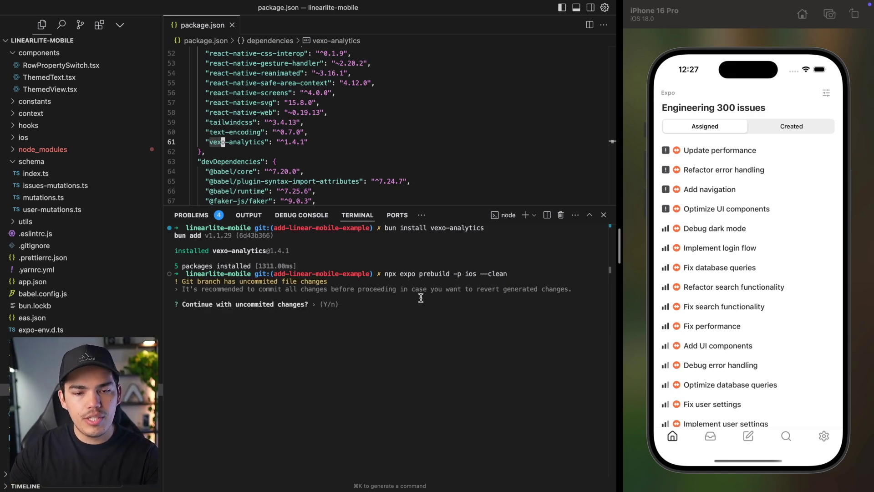
{"action": "key", "text": "Return"}
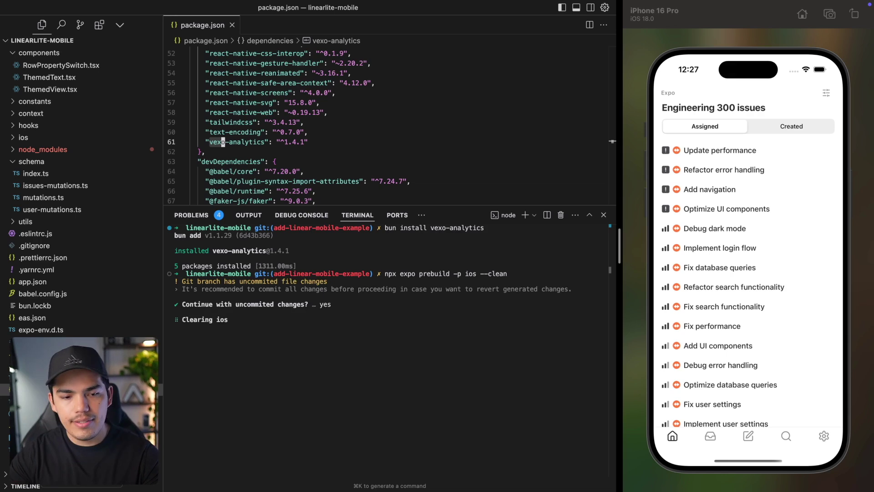
{"action": "left_click", "coordinate": [389, 114]}
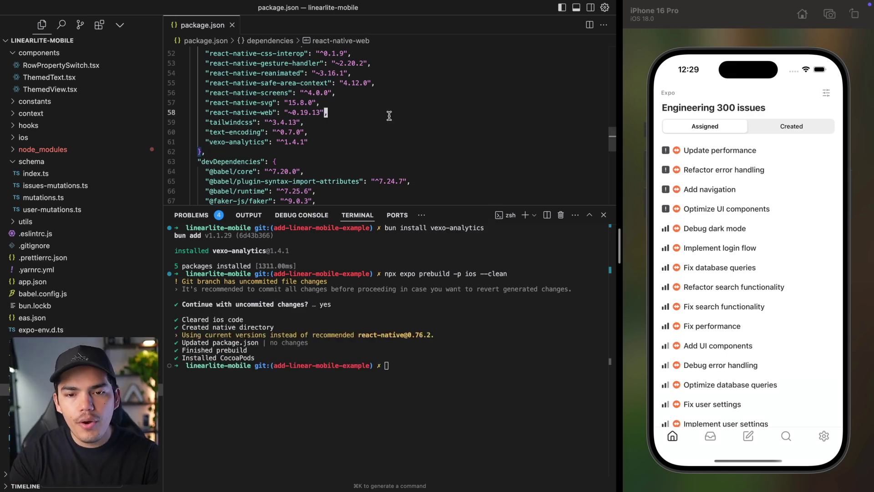
In app/_layout.tsx, add import { vexo } from 'vexo-analytics' after the last import
{"action": "key", "text": "super+p"}
{"action": "type", "text": "lay"}
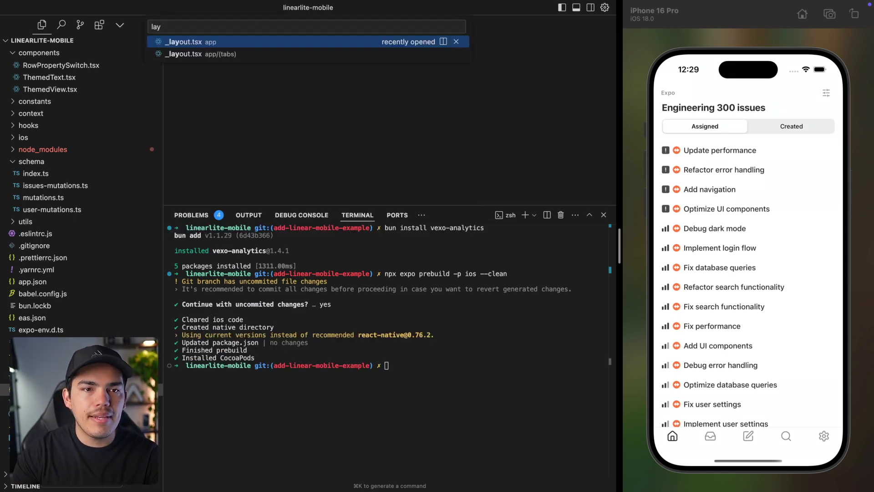
{"action": "key", "text": "Return"}
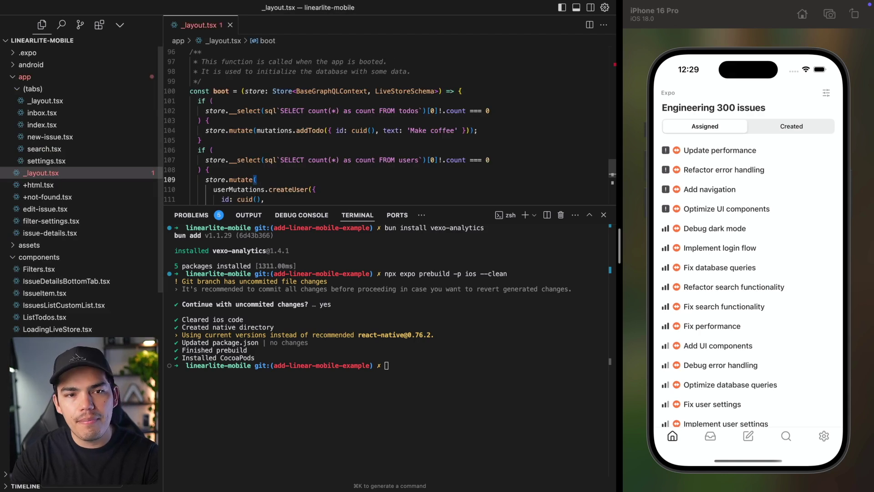
{"action": "key", "text": "Down"}
{"action": "key", "text": "Down"}
{"action": "key", "text": "Down"}
{"action": "key", "text": "Down"}
{"action": "key", "text": "Down"}
{"action": "key", "text": "Down"}
{"action": "key", "text": "Down"}
{"action": "key", "text": "Down"}
{"action": "key", "text": "Down"}
{"action": "key", "text": "Down"}
{"action": "key", "text": "Down"}
{"action": "key", "text": "Down"}
{"action": "key", "text": "Down"}
{"action": "key", "text": "Down"}
{"action": "key", "text": "Down"}
{"action": "key", "text": "Down"}
{"action": "key", "text": "Down"}
{"action": "key", "text": "Down"}
{"action": "key", "text": "Down"}
{"action": "key", "text": "Down"}
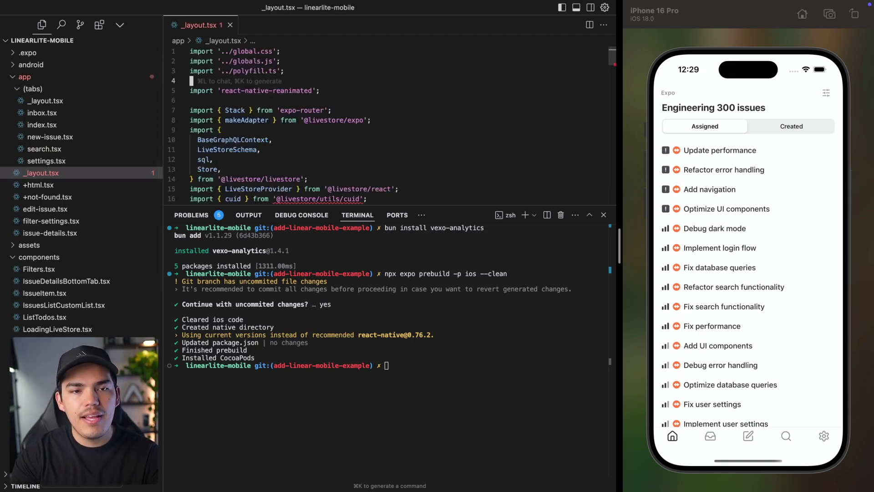
{"action": "key", "text": "Down"}
{"action": "key", "text": "Down"}
{"action": "key", "text": "Down"}
{"action": "key", "text": "Down"}
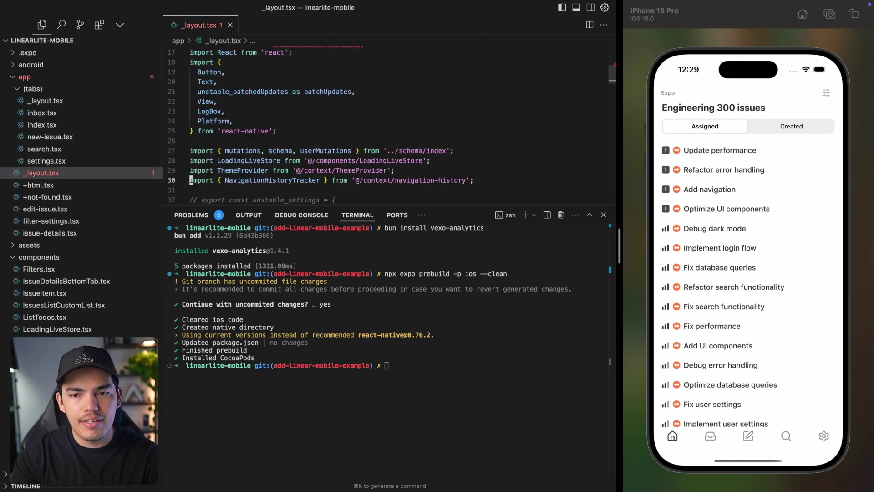
{"action": "key", "text": "End"}
{"action": "key", "text": "Return"}
{"action": "type", "text": "import "}
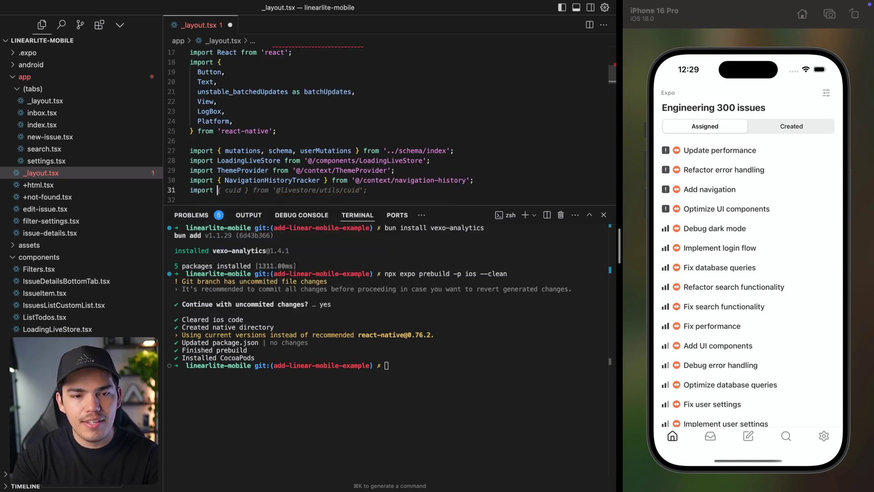
{"action": "type", "text": "{} from 'vexo-analytics"}
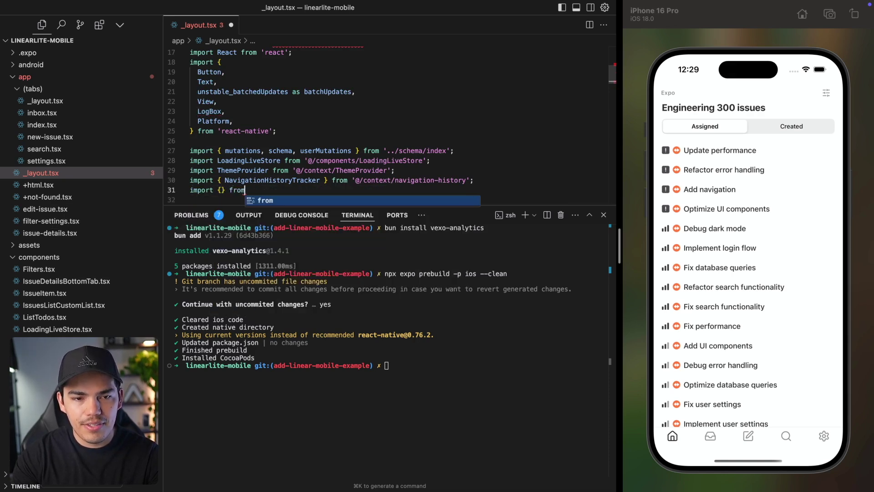
{"action": "key", "text": "alt+Left"}
{"action": "key", "text": "alt+Left"}
{"action": "key", "text": "alt+Left"}
{"action": "key", "text": "Left"}
{"action": "key", "text": "Left"}
{"action": "type", "text": "vi"}
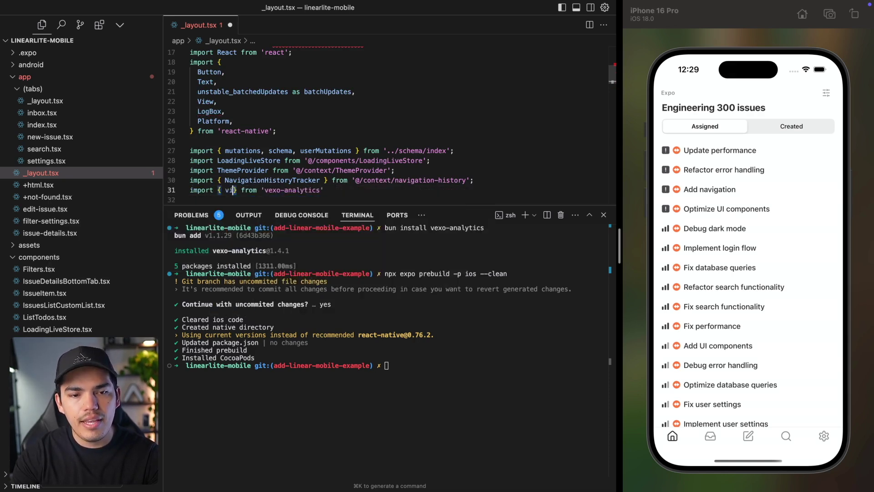
{"action": "key", "text": "BackSpace"}
{"action": "type", "text": "exo"}
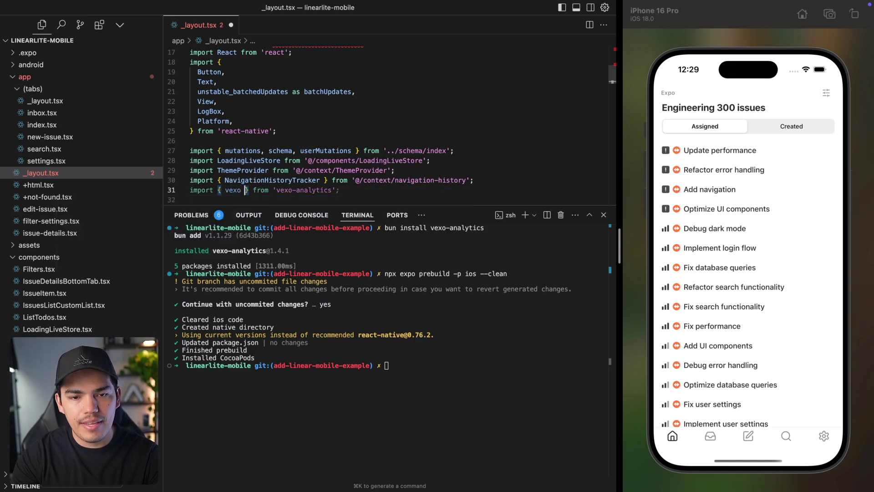
Add a vexo('...') call below the imports with the Linearlite API key pasted in
{"action": "key", "text": "Down"}
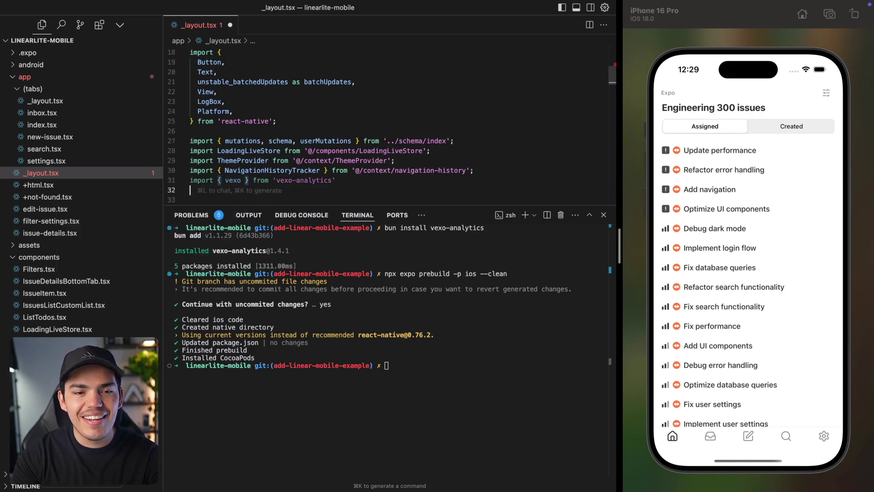
{"action": "key", "text": "Return"}
{"action": "type", "text": "vexo("}
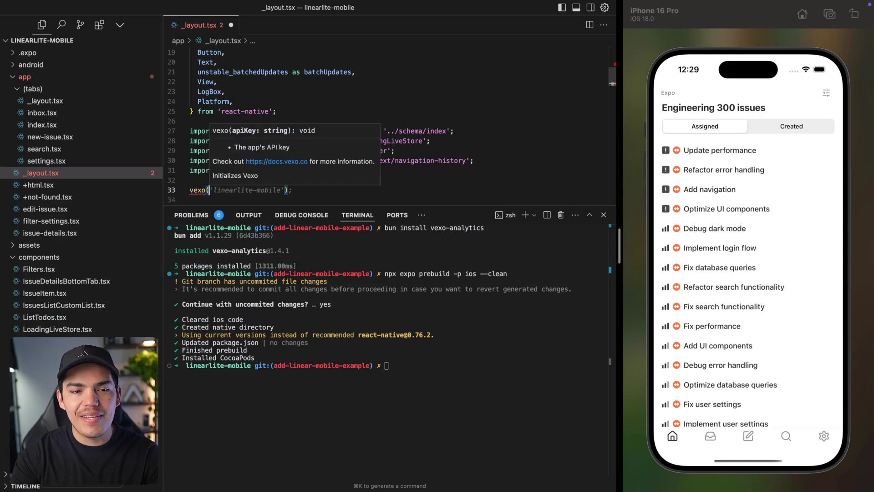
{"action": "type", "text": "'"}
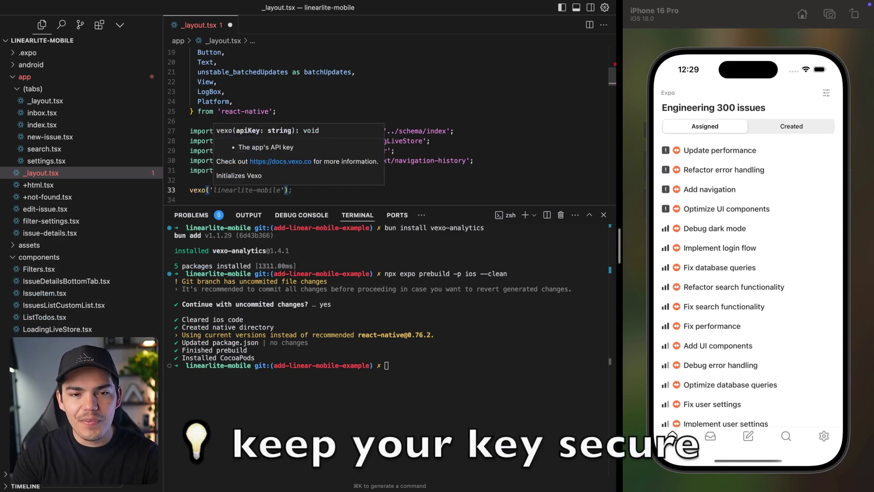
{"action": "key", "text": "super+v"}
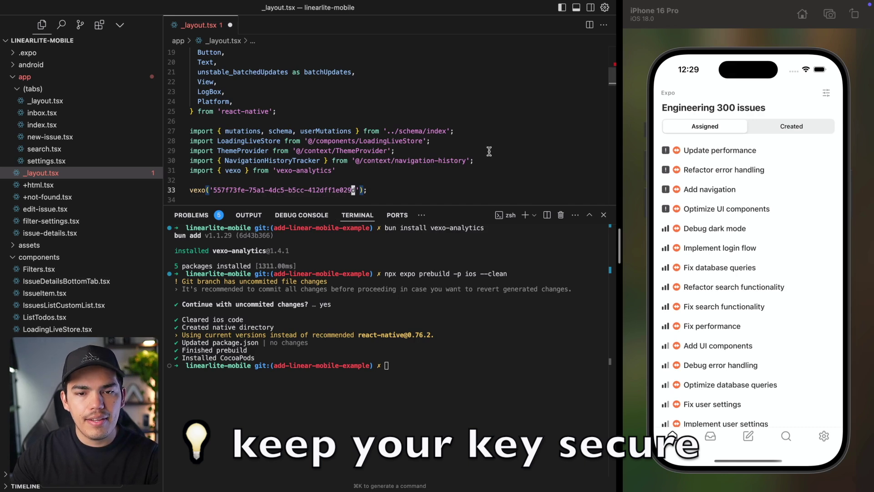
{"action": "scroll", "coordinate": [489, 152], "scroll_direction": "down", "scroll_amount": 2}
{"action": "key", "text": "super+j"}
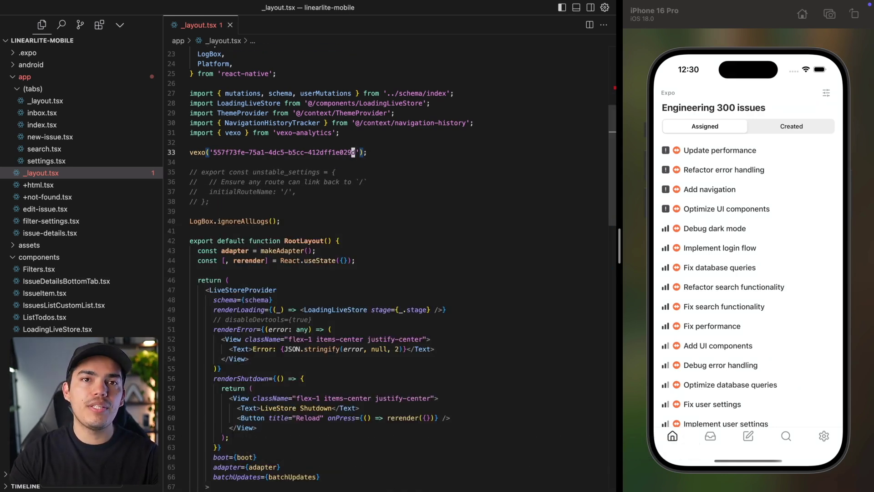
Run npx expo run:ios to rebuild and launch the app on the simulator
{"action": "key", "text": "super+j"}
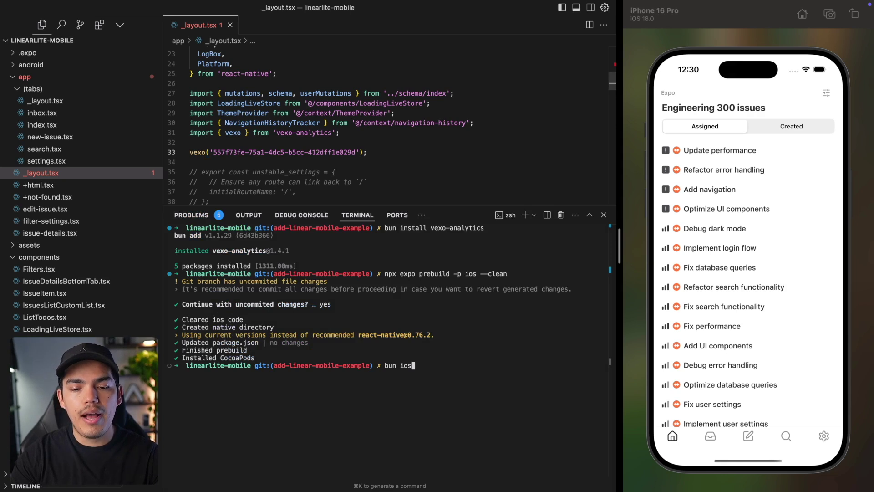
{"action": "key", "text": "BackSpace"}
{"action": "key", "text": "BackSpace"}
{"action": "key", "text": "BackSpace"}
{"action": "key", "text": "BackSpace"}
{"action": "key", "text": "BackSpace"}
{"action": "key", "text": "BackSpace"}
{"action": "key", "text": "BackSpace"}
{"action": "type", "text": "npx expo run"}
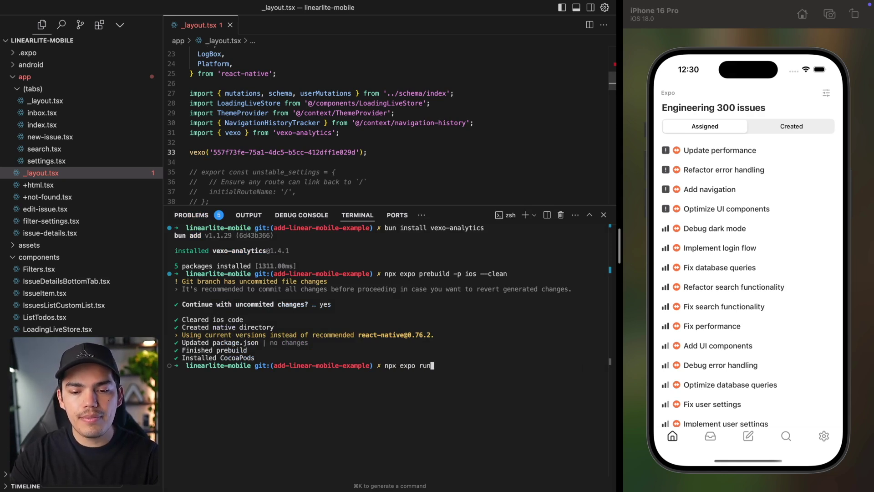
{"action": "type", "text": ":ios"}
{"action": "key", "text": "Return"}
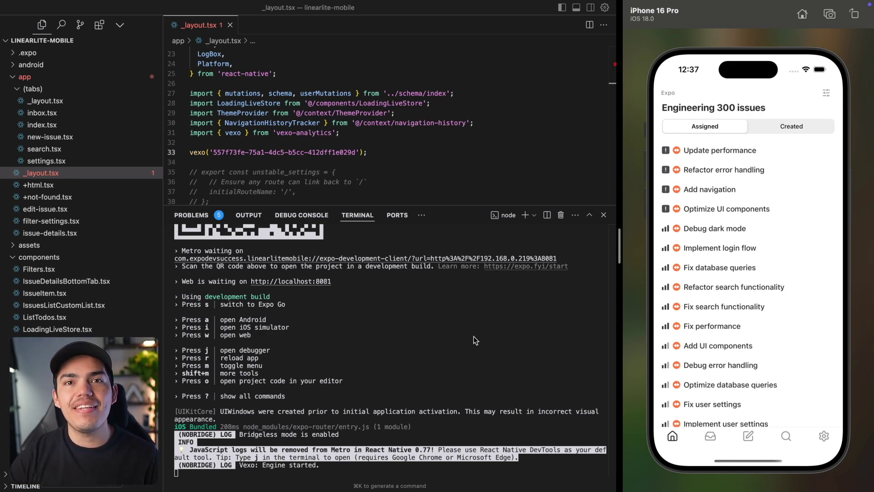
Visit the app's Inbox, New Issue, Search and Settings tabs, then return Home
{"action": "left_click", "coordinate": [457, 338]}
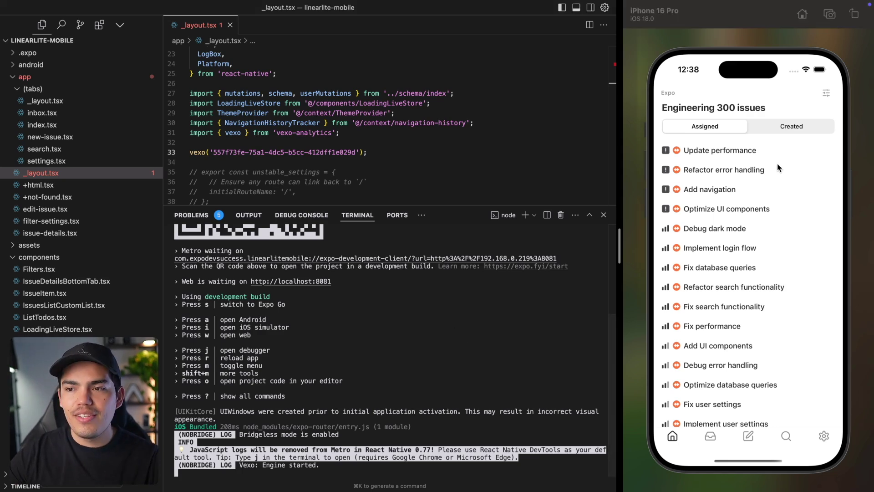
{"action": "left_click", "coordinate": [712, 440]}
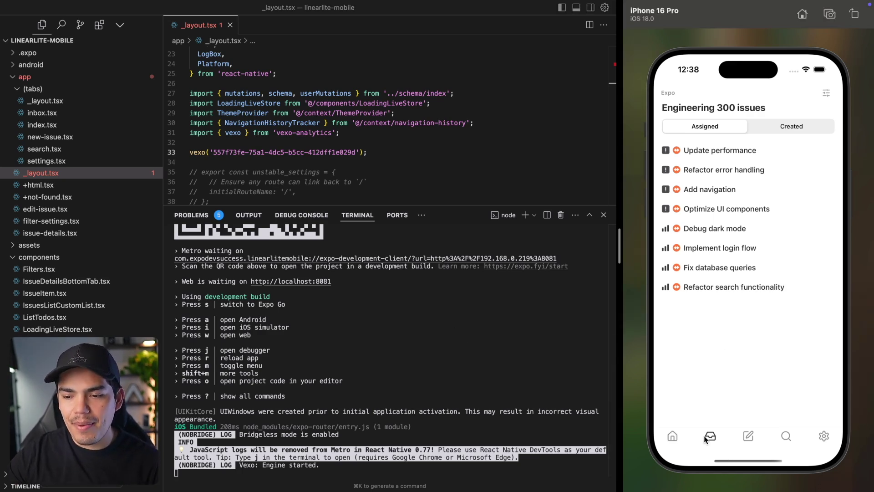
{"action": "left_click", "coordinate": [750, 437]}
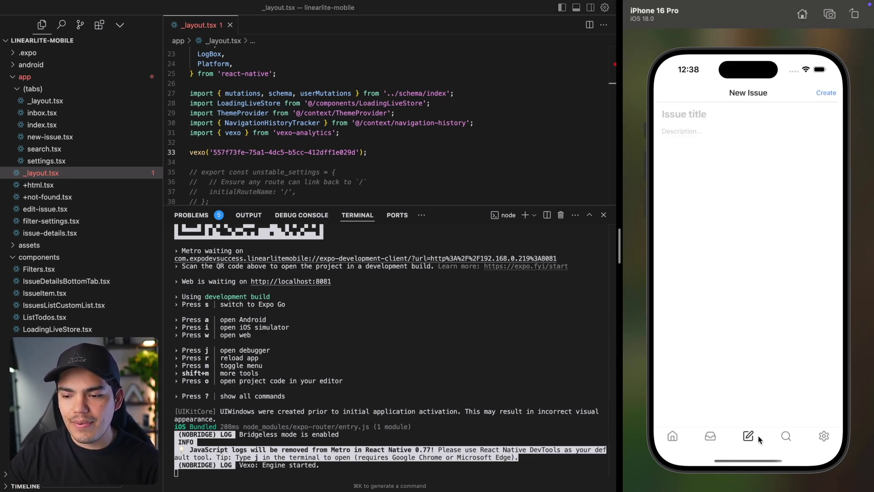
{"action": "left_click", "coordinate": [792, 434]}
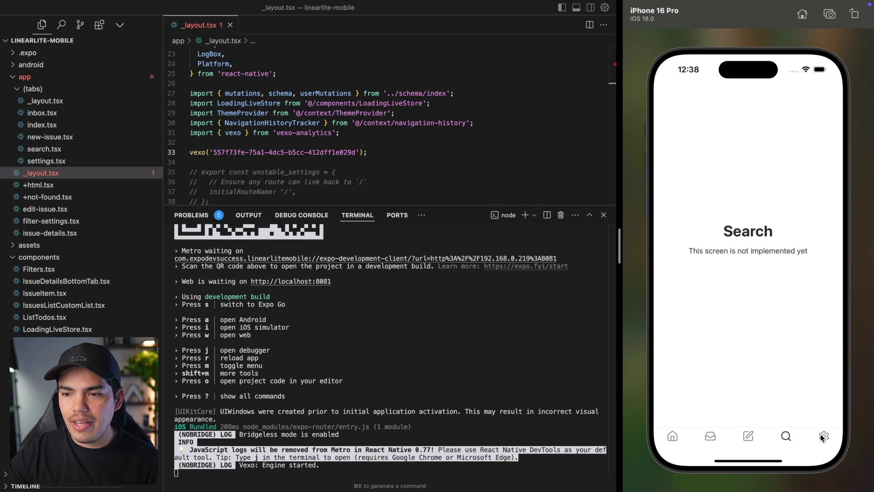
{"action": "left_click", "coordinate": [819, 435]}
{"action": "left_click", "coordinate": [676, 436]}
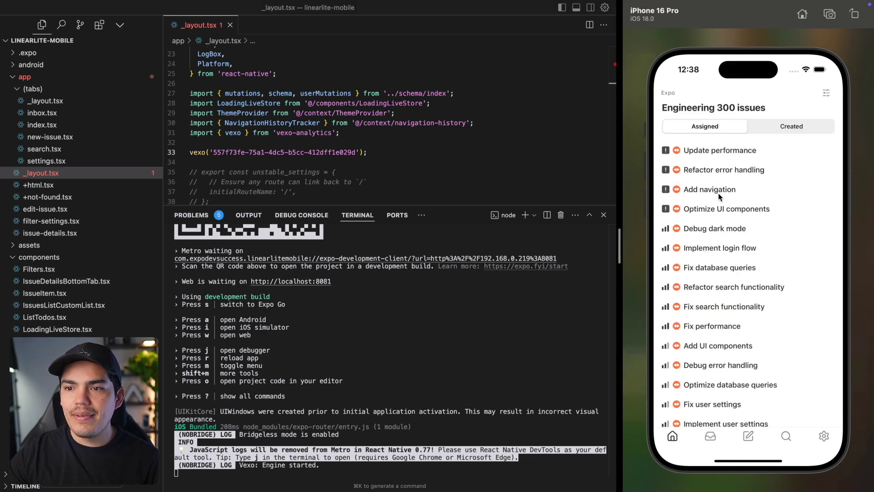
Open the Update performance issue, tap its title, and dismiss the edit sheet
{"action": "left_click", "coordinate": [711, 151]}
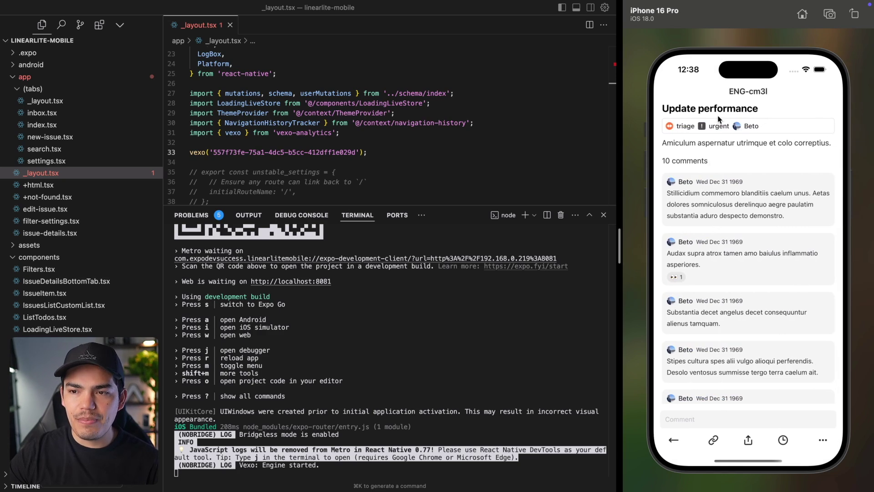
{"action": "left_click", "coordinate": [714, 109]}
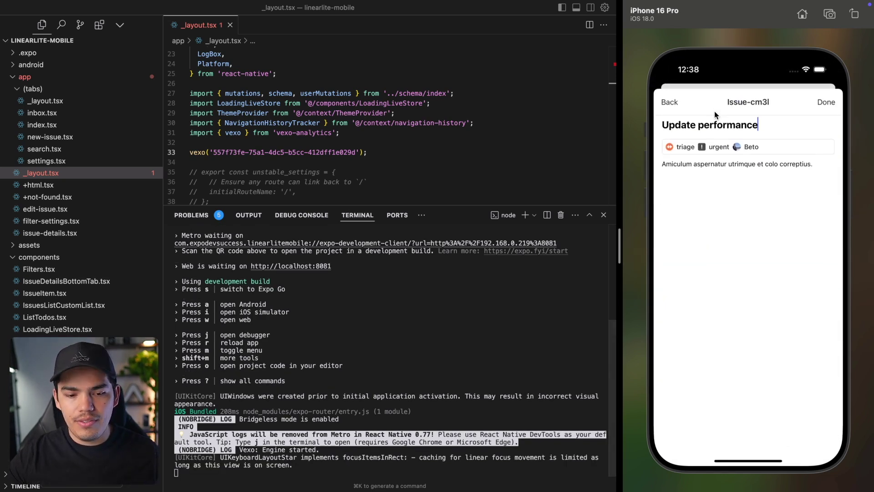
{"action": "left_click_drag", "start_coordinate": [715, 109], "coordinate": [422, 297]}
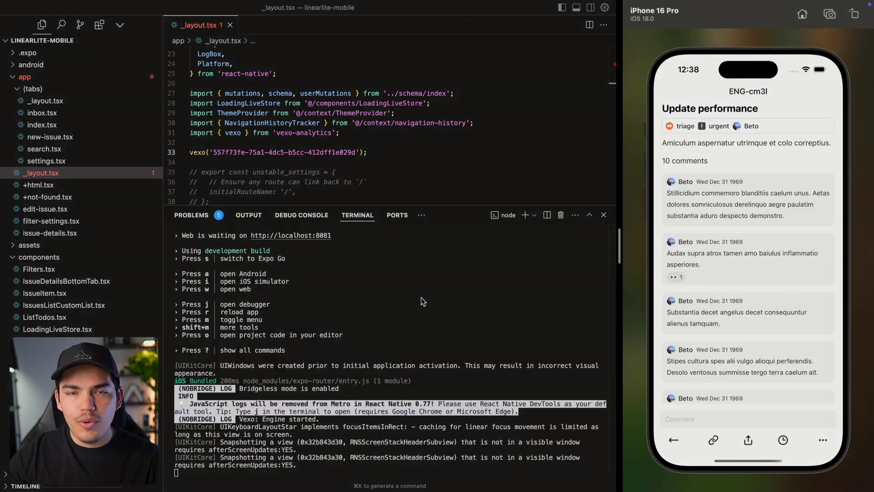
{"action": "key", "text": "ctrl+Left"}
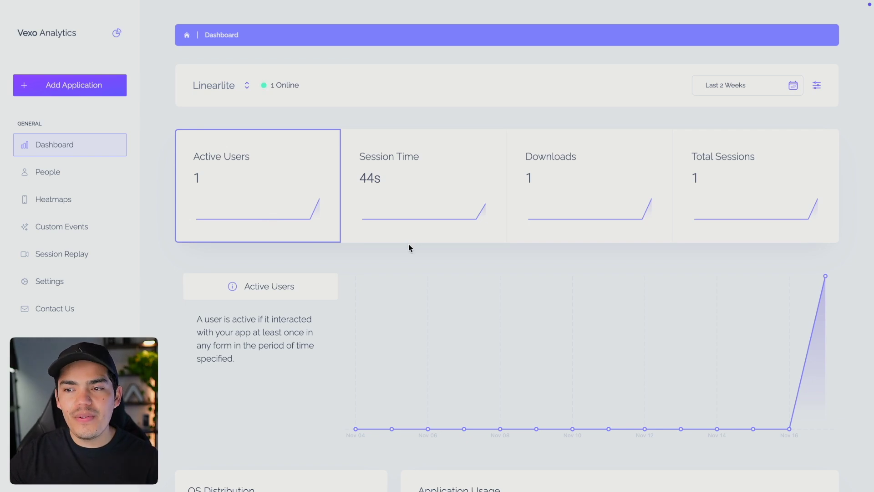
{"action": "scroll", "coordinate": [410, 268], "scroll_direction": "down", "scroll_amount": 1}
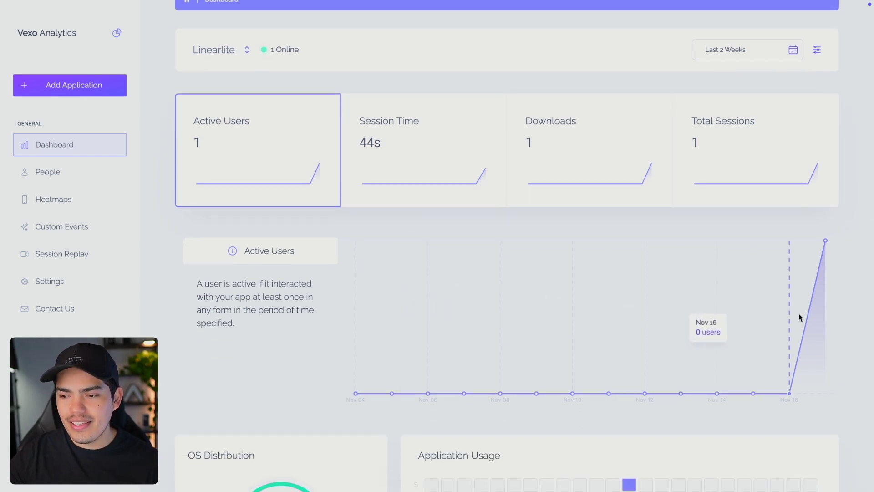
{"action": "scroll", "coordinate": [544, 311], "scroll_direction": "down", "scroll_amount": 3}
{"action": "scroll", "coordinate": [543, 309], "scroll_direction": "down", "scroll_amount": 5}
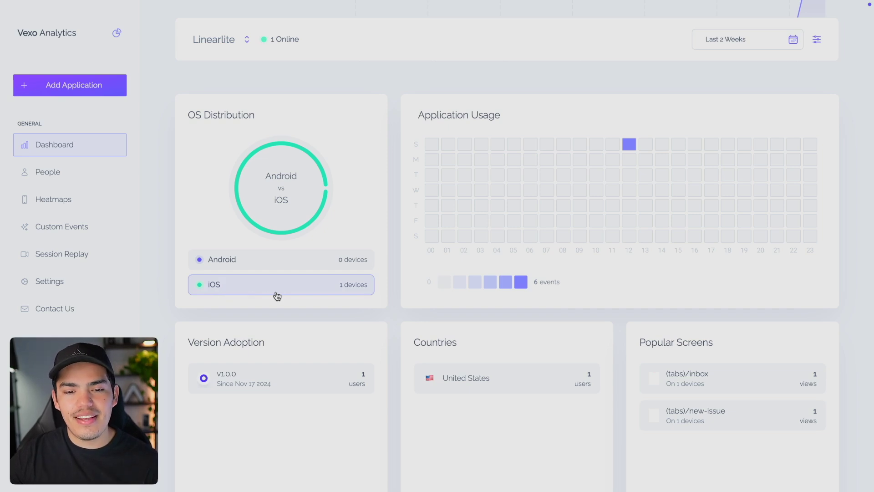
{"action": "scroll", "coordinate": [278, 297], "scroll_direction": "down", "scroll_amount": 1}
{"action": "scroll", "coordinate": [319, 292], "scroll_direction": "down", "scroll_amount": 2}
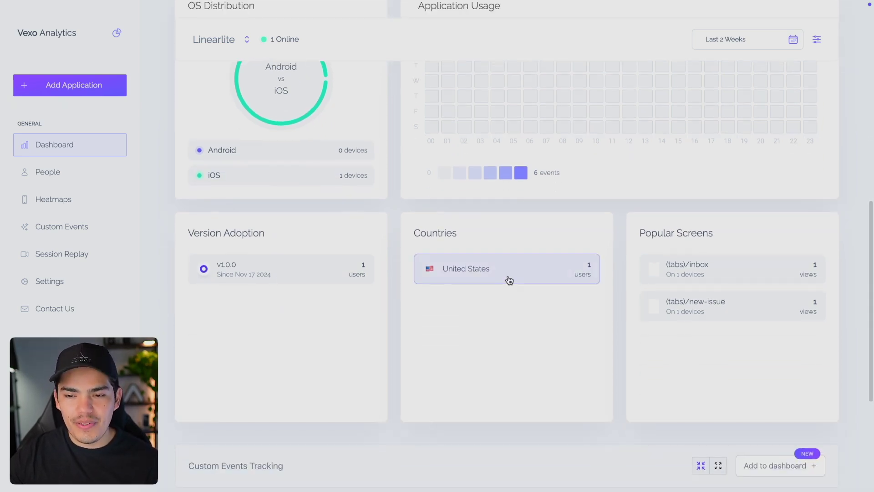
{"action": "scroll", "coordinate": [714, 305], "scroll_direction": "down", "scroll_amount": 1}
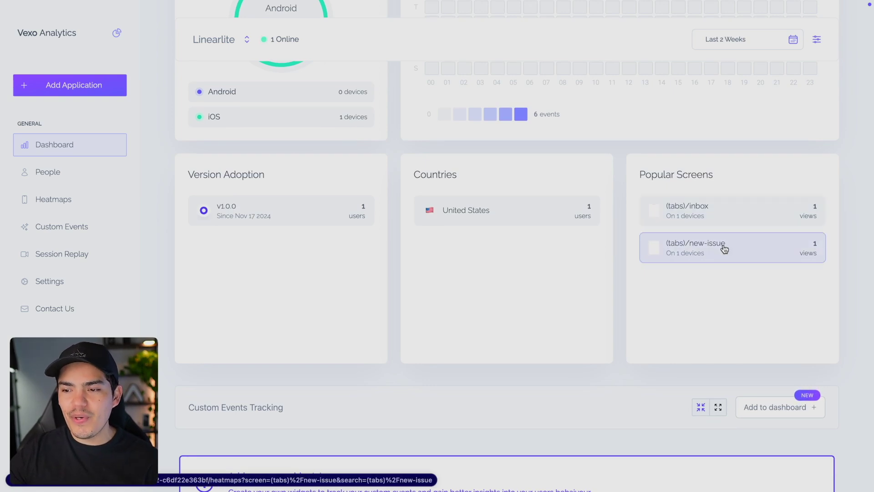
{"action": "scroll", "coordinate": [550, 269], "scroll_direction": "down", "scroll_amount": 3}
{"action": "left_click_drag", "start_coordinate": [220, 249], "coordinate": [324, 253]}
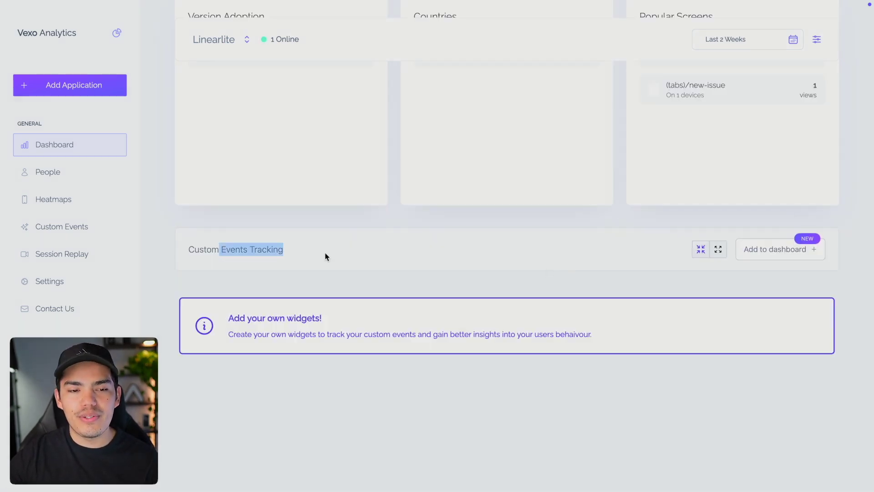
{"action": "scroll", "coordinate": [359, 258], "scroll_direction": "up", "scroll_amount": 1}
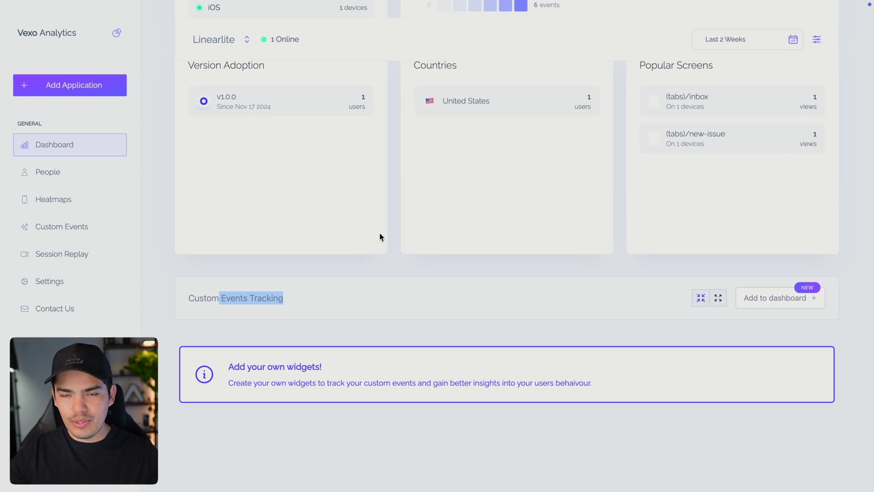
{"action": "scroll", "coordinate": [379, 236], "scroll_direction": "up", "scroll_amount": 1}
{"action": "scroll", "coordinate": [381, 236], "scroll_direction": "up", "scroll_amount": 5}
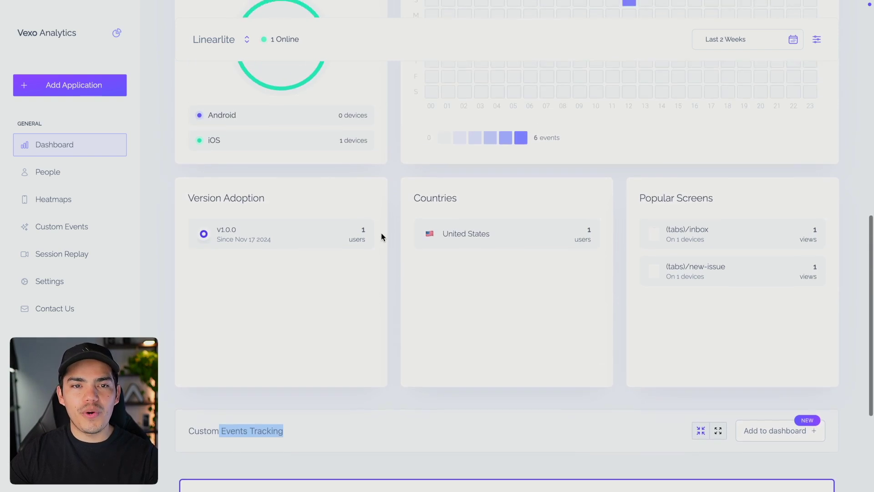
{"action": "scroll", "coordinate": [381, 233], "scroll_direction": "down", "scroll_amount": 1}
{"action": "scroll", "coordinate": [326, 256], "scroll_direction": "up", "scroll_amount": 9}
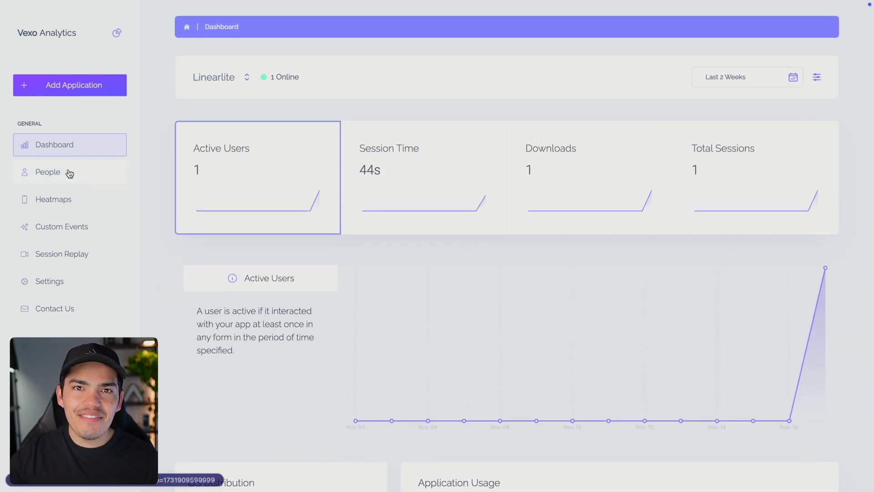
Open People, the single Linearlite user's detail page, and their session's recorded events
{"action": "left_click", "coordinate": [69, 174]}
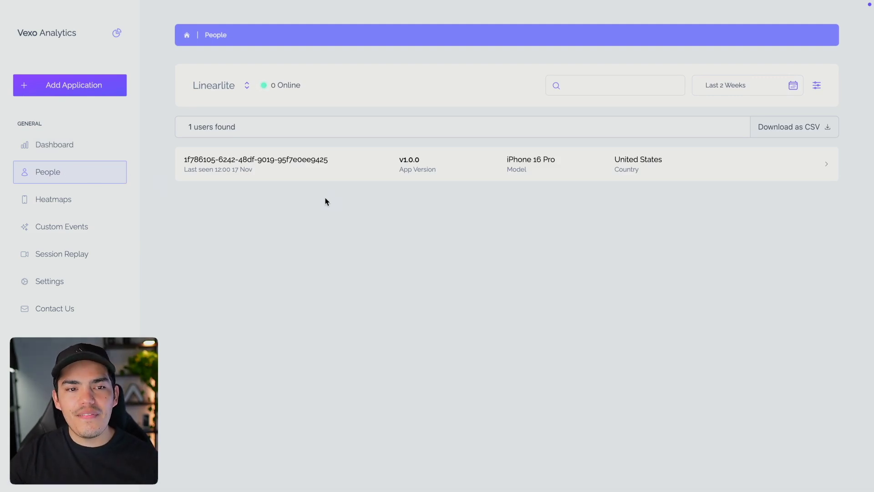
{"action": "left_click", "coordinate": [337, 170]}
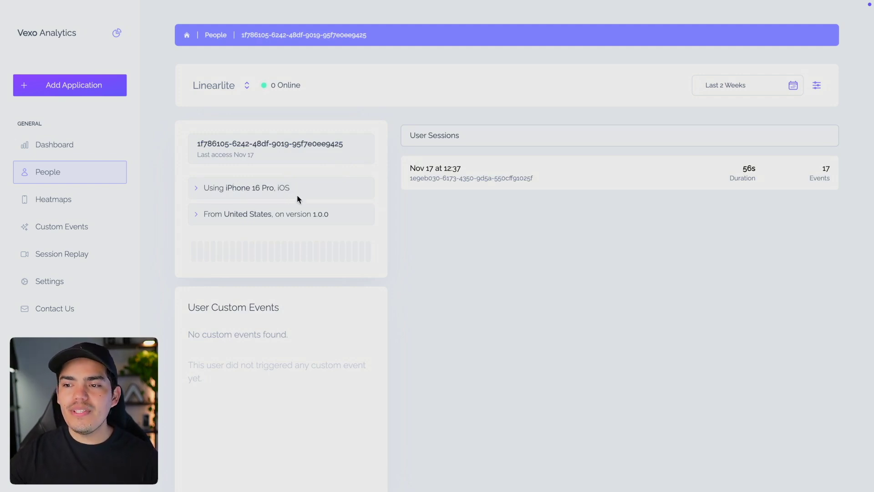
{"action": "left_click", "coordinate": [444, 187]}
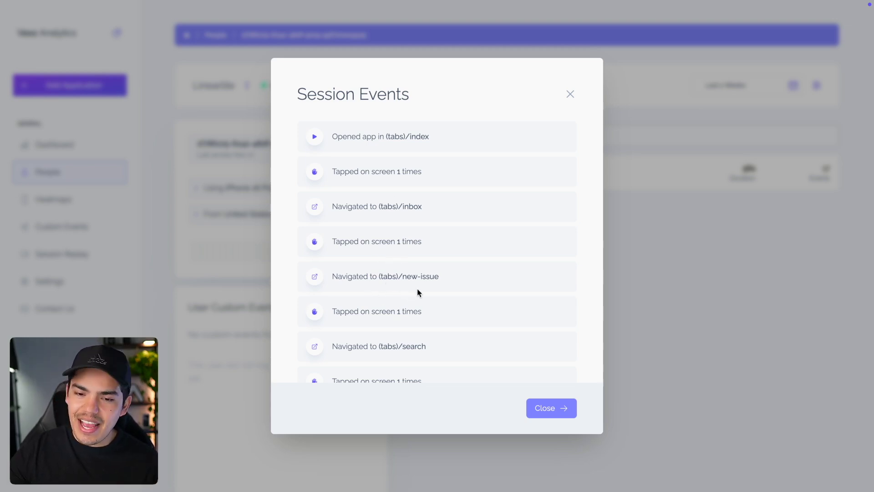
{"action": "scroll", "coordinate": [442, 328], "scroll_direction": "down", "scroll_amount": 5}
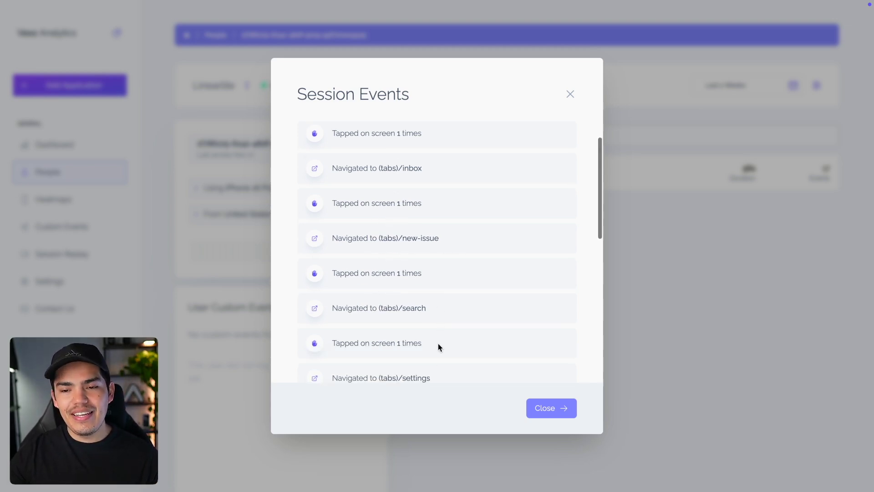
{"action": "scroll", "coordinate": [438, 345], "scroll_direction": "down", "scroll_amount": 5}
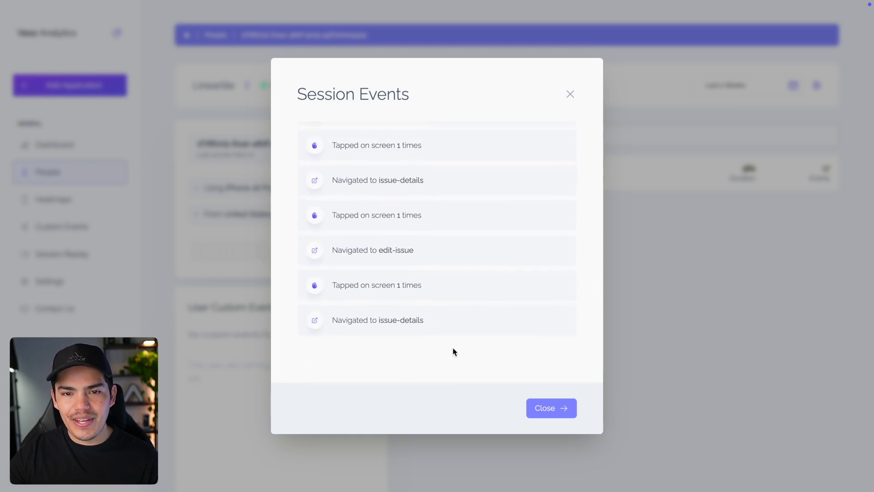
{"action": "left_click", "coordinate": [565, 413]}
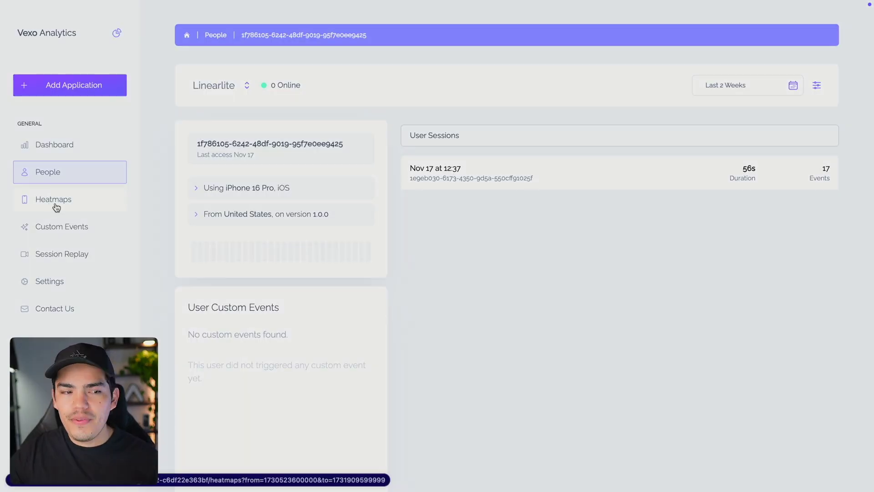
Open Heatmaps and preview the (tabs)/search, (tabs)/settings and issue-details tap heatmaps
{"action": "left_click", "coordinate": [56, 206]}
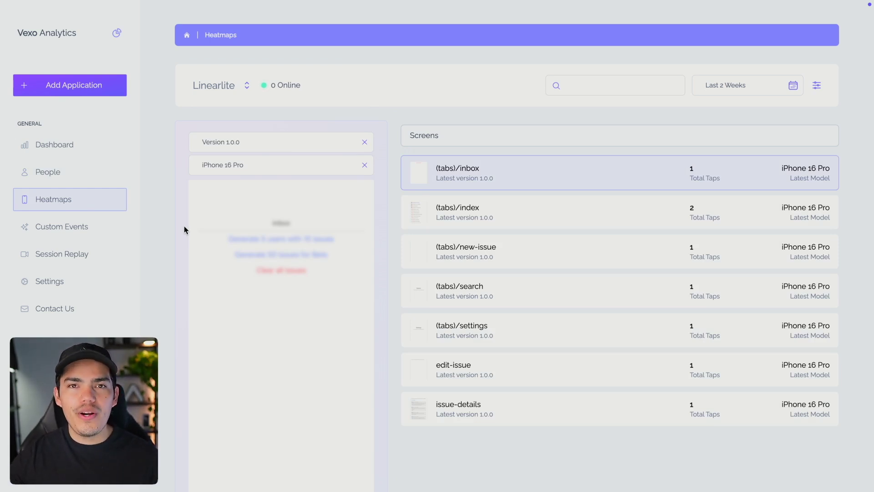
{"action": "scroll", "coordinate": [184, 230], "scroll_direction": "down", "scroll_amount": 3}
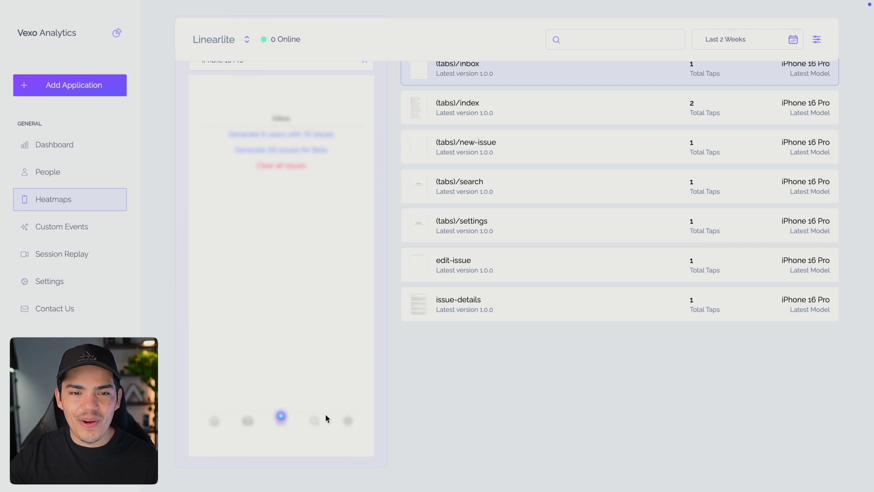
{"action": "scroll", "coordinate": [411, 297], "scroll_direction": "up", "scroll_amount": 5}
{"action": "scroll", "coordinate": [524, 165], "scroll_direction": "down", "scroll_amount": 1}
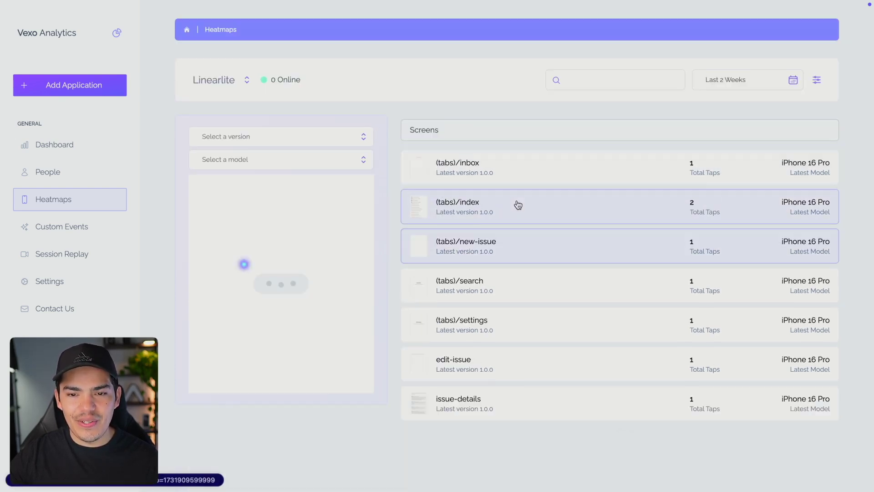
{"action": "scroll", "coordinate": [519, 205], "scroll_direction": "down", "scroll_amount": 1}
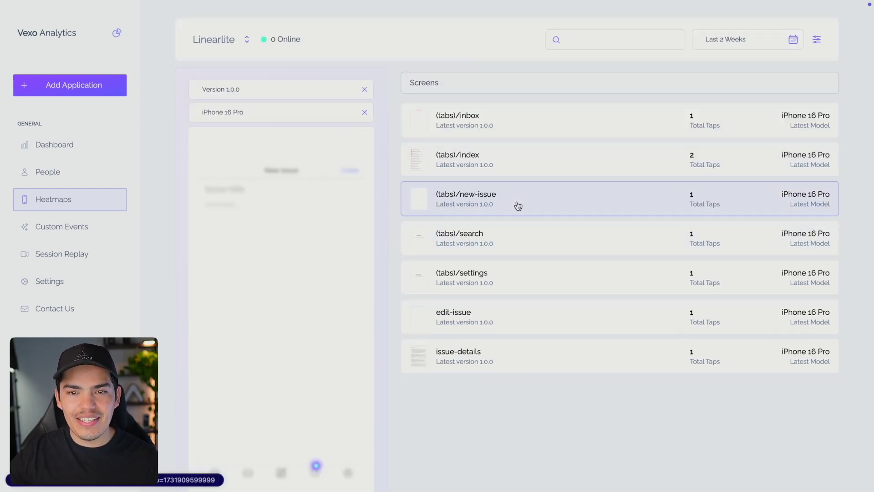
{"action": "left_click", "coordinate": [519, 237]}
{"action": "scroll", "coordinate": [533, 263], "scroll_direction": "down", "scroll_amount": 1}
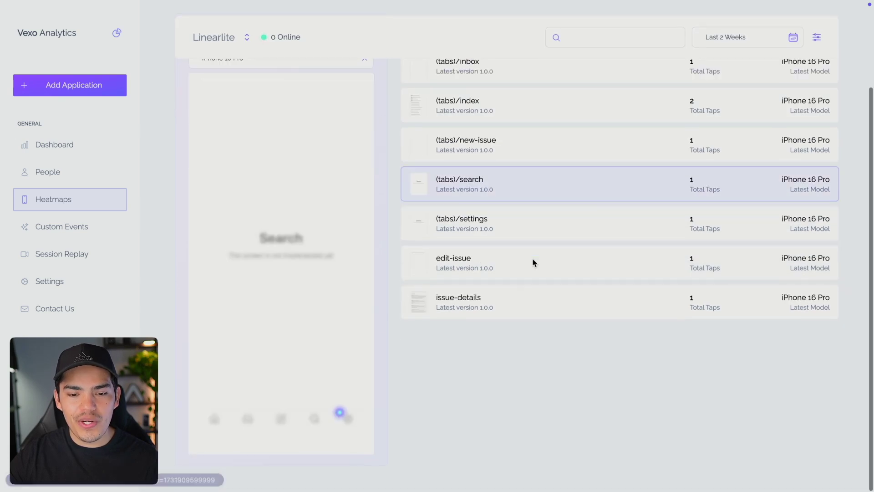
{"action": "left_click", "coordinate": [521, 238]}
{"action": "left_click", "coordinate": [529, 309]}
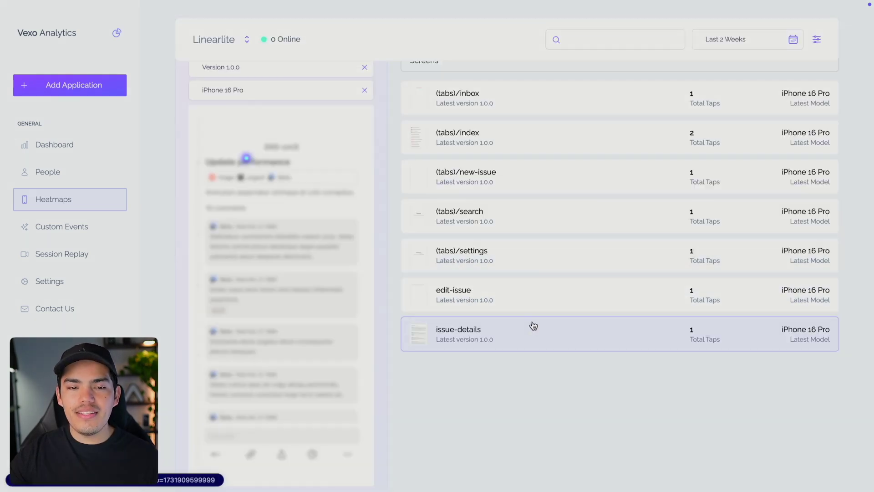
Check Custom Events, view the four iPhone 15 Pro Max session replays, then return to the dashboard
{"action": "left_click", "coordinate": [77, 231]}
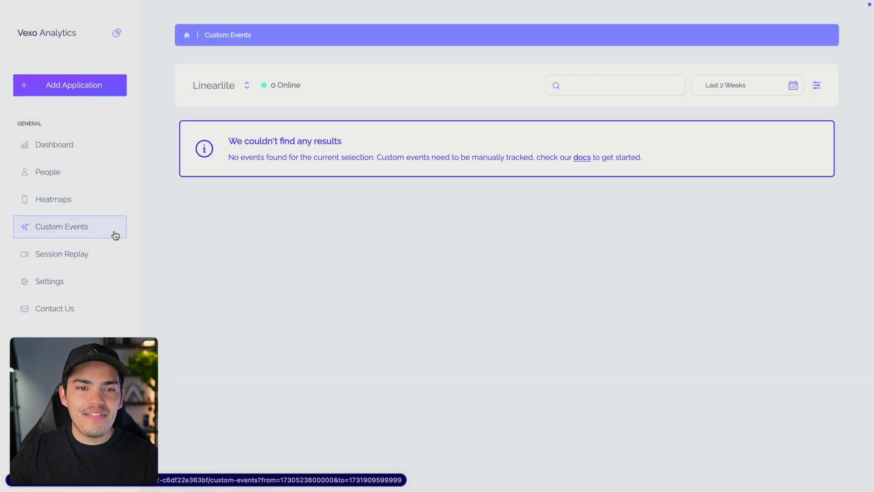
{"action": "left_click", "coordinate": [91, 258]}
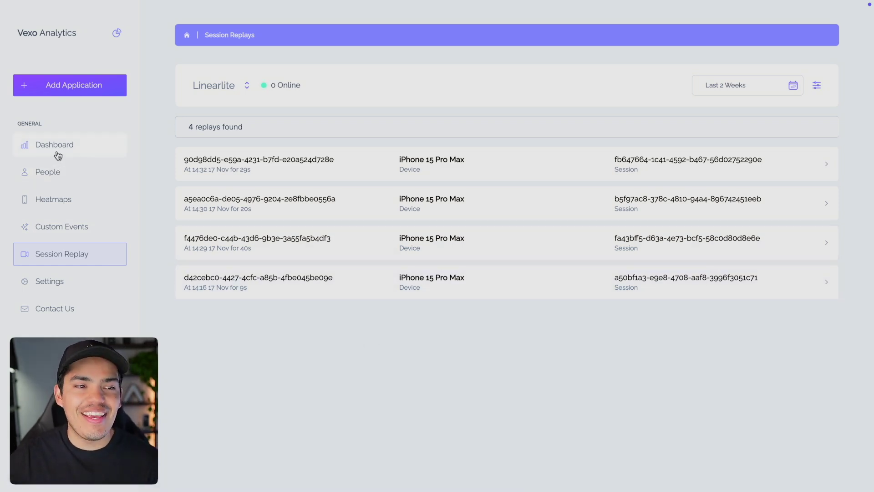
{"action": "left_click", "coordinate": [82, 153]}
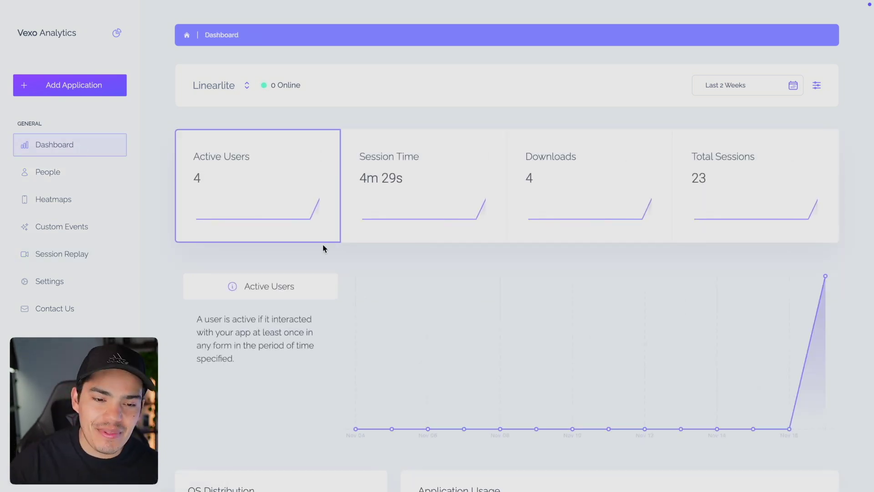
Filter the Linearlite dashboard to South Korea users, showing 1 user and 3 sessions
{"action": "scroll", "coordinate": [324, 248], "scroll_direction": "down", "scroll_amount": 10}
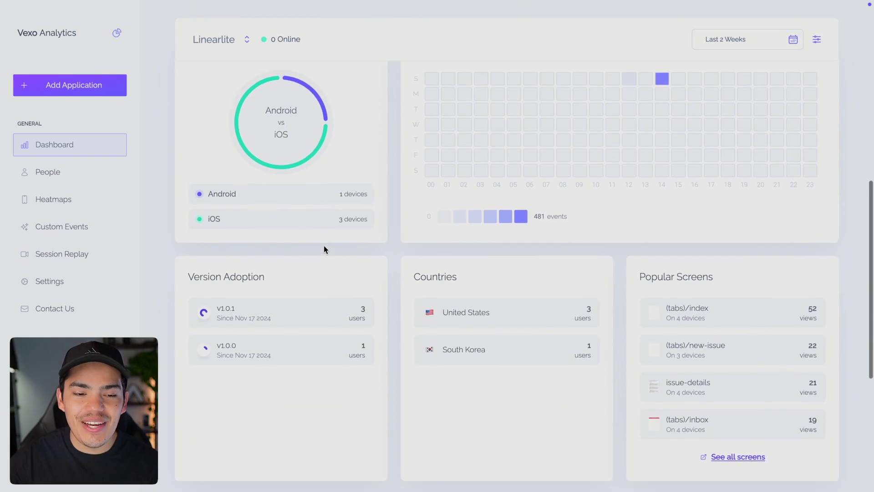
{"action": "scroll", "coordinate": [324, 249], "scroll_direction": "down", "scroll_amount": 3}
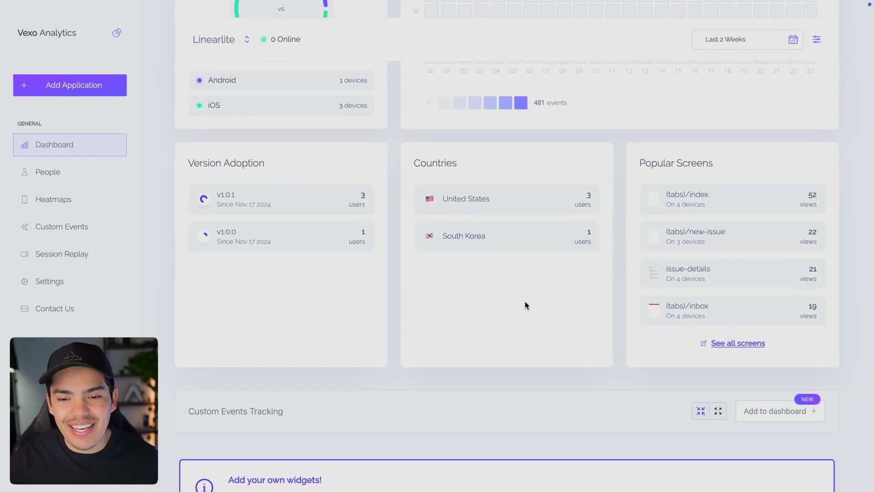
{"action": "left_click", "coordinate": [502, 236]}
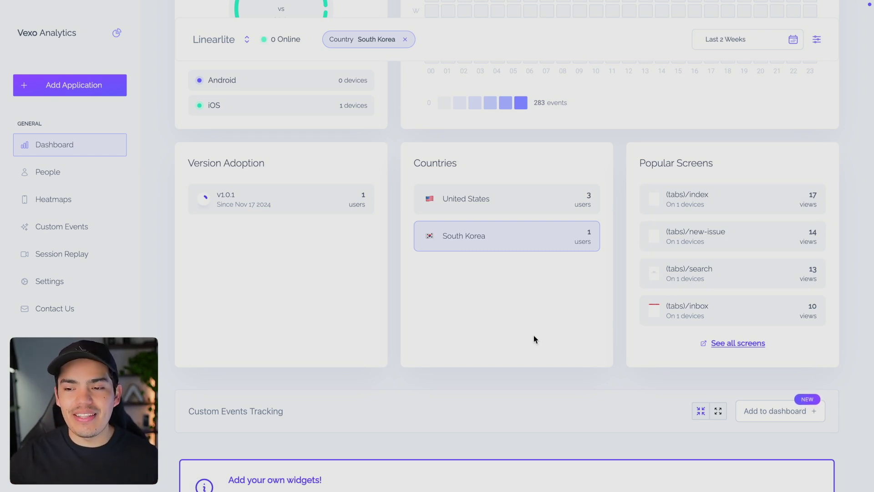
Remove the Country: South Korea filter to restore 4 active users and 23 sessions
{"action": "scroll", "coordinate": [533, 336], "scroll_direction": "down", "scroll_amount": 1}
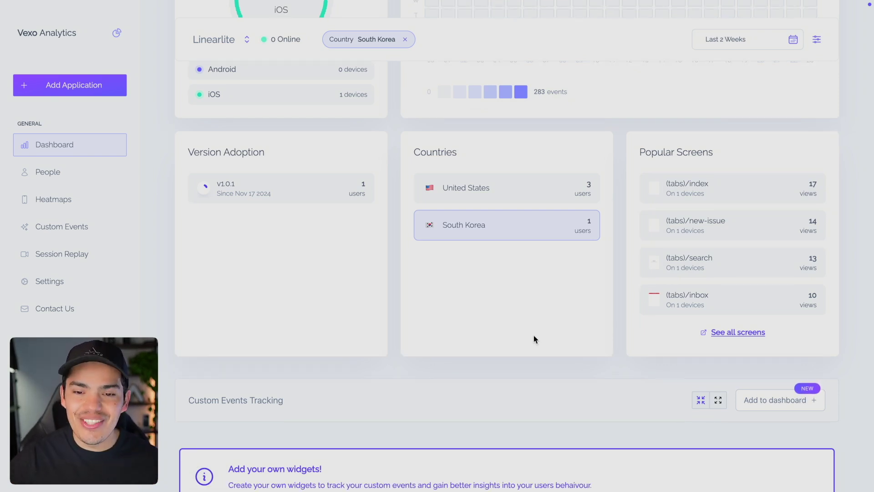
{"action": "scroll", "coordinate": [535, 337], "scroll_direction": "down", "scroll_amount": 3}
{"action": "scroll", "coordinate": [542, 339], "scroll_direction": "up", "scroll_amount": 15}
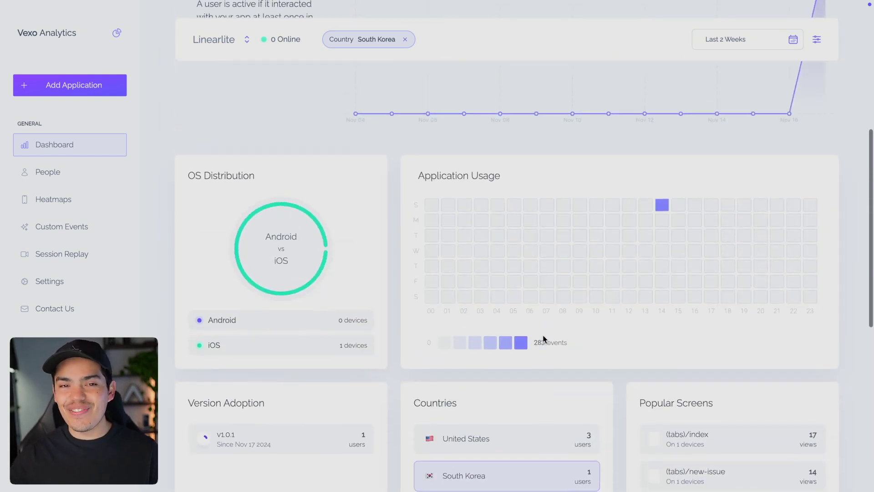
{"action": "scroll", "coordinate": [525, 246], "scroll_direction": "up", "scroll_amount": 1}
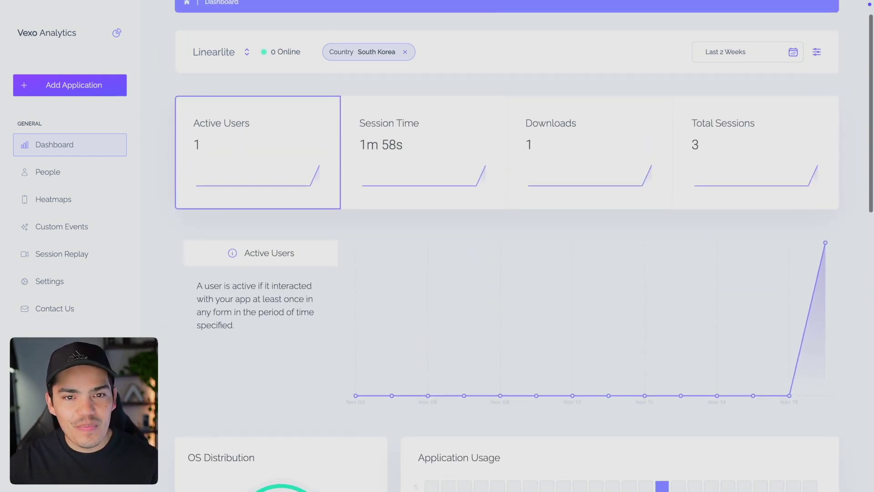
{"action": "left_click", "coordinate": [405, 52]}
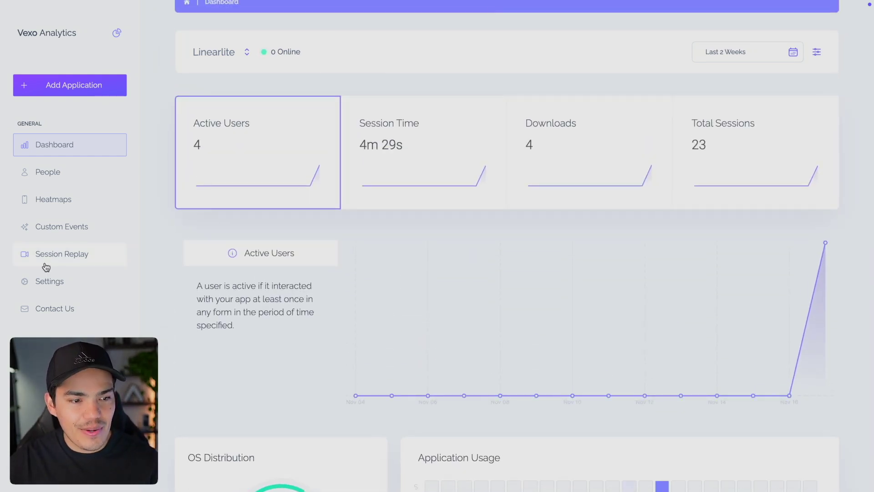
Play the newest Linearlite session replay through to the Hello Vexo issue-details screen
{"action": "left_click", "coordinate": [77, 255]}
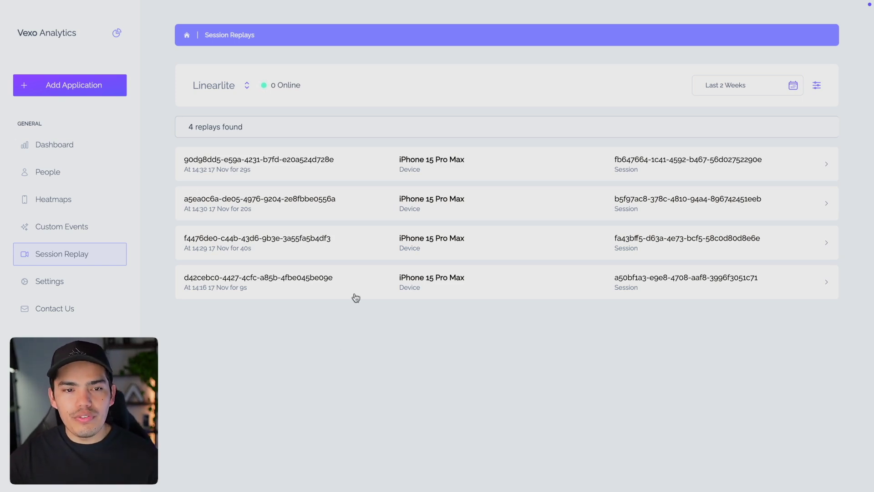
{"action": "left_click", "coordinate": [363, 176]}
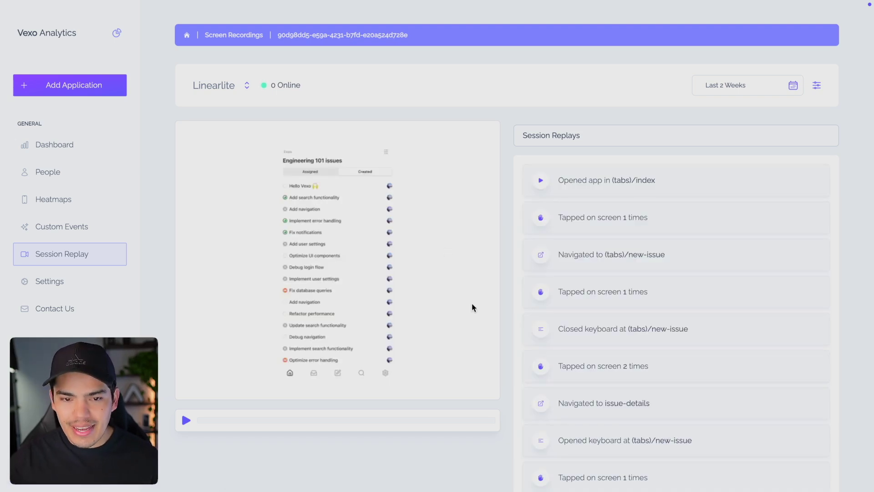
{"action": "left_click", "coordinate": [186, 420]}
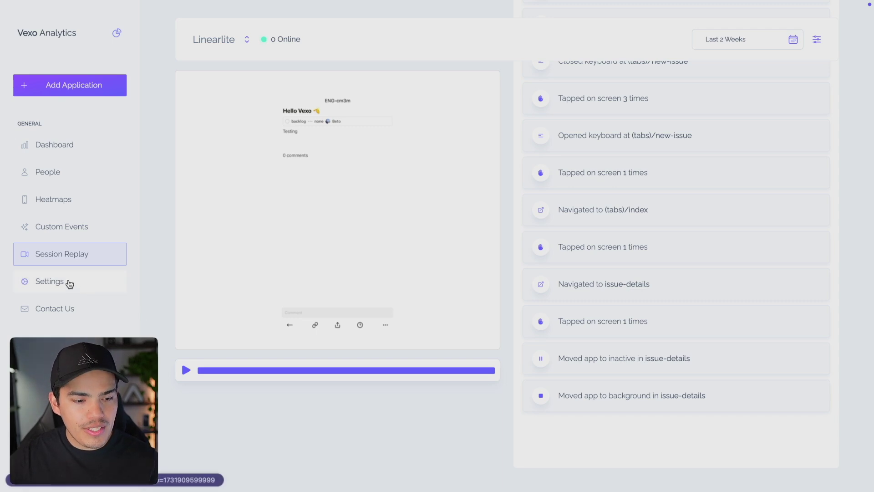
Review the Session Replays Settings section, then go back to the four-replay list
{"action": "left_click", "coordinate": [52, 283]}
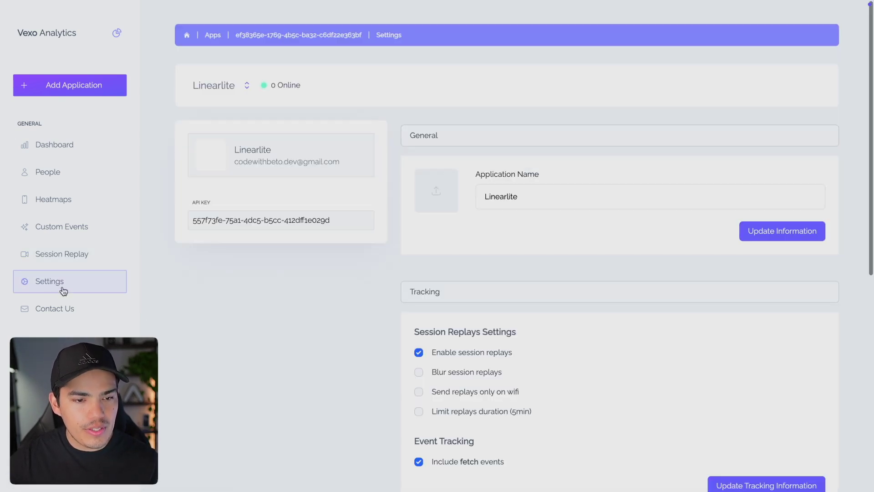
{"action": "scroll", "coordinate": [420, 314], "scroll_direction": "down", "scroll_amount": 1}
{"action": "scroll", "coordinate": [420, 314], "scroll_direction": "down", "scroll_amount": 2}
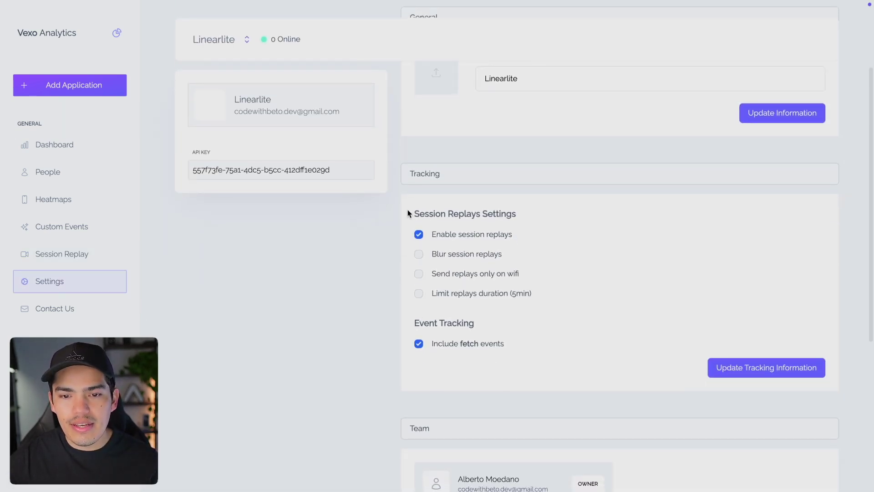
{"action": "left_click_drag", "start_coordinate": [408, 212], "coordinate": [542, 212]}
{"action": "left_click", "coordinate": [532, 214]}
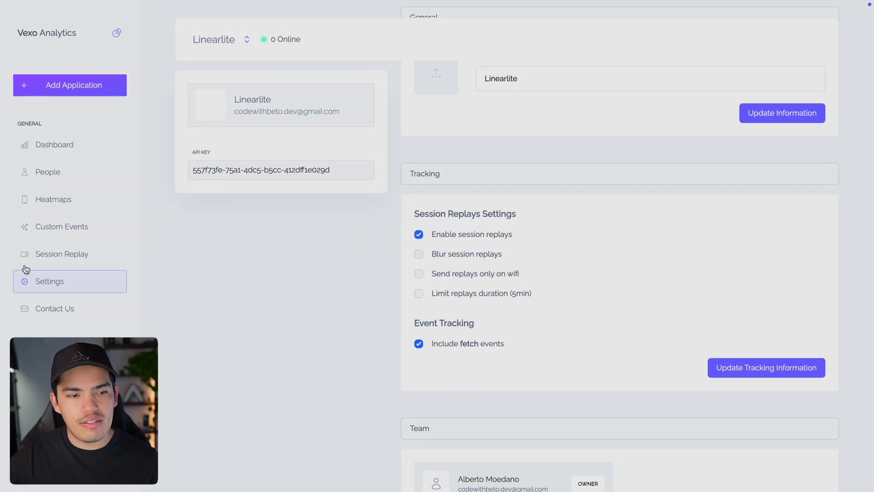
{"action": "left_click", "coordinate": [57, 255]}
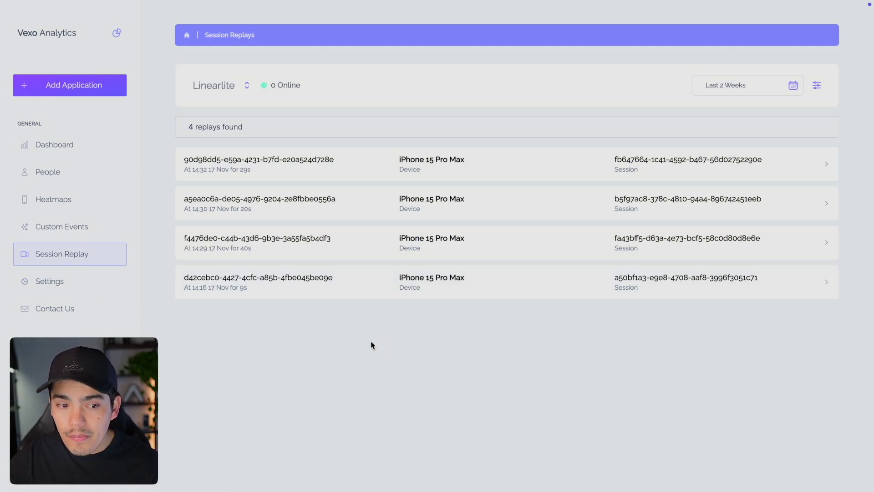
Open the oldest replay (d42cebc0…) and play its blurred screens
{"action": "left_click", "coordinate": [302, 279]}
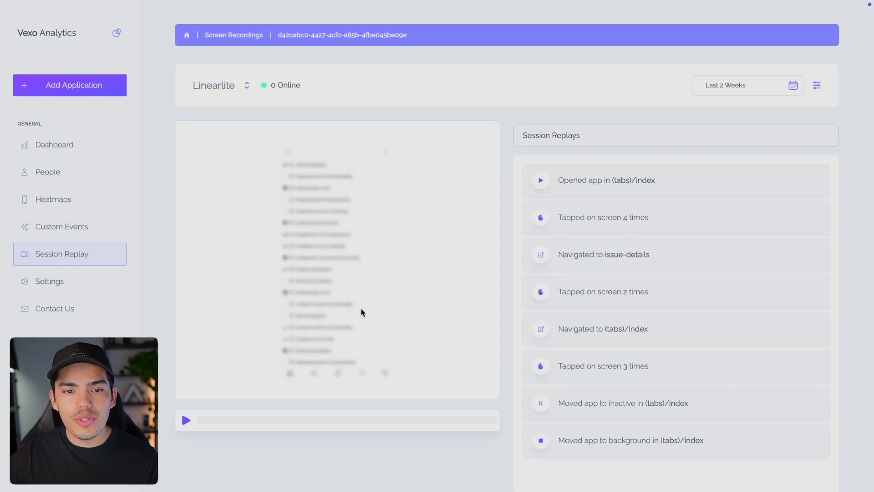
{"action": "left_click", "coordinate": [186, 420]}
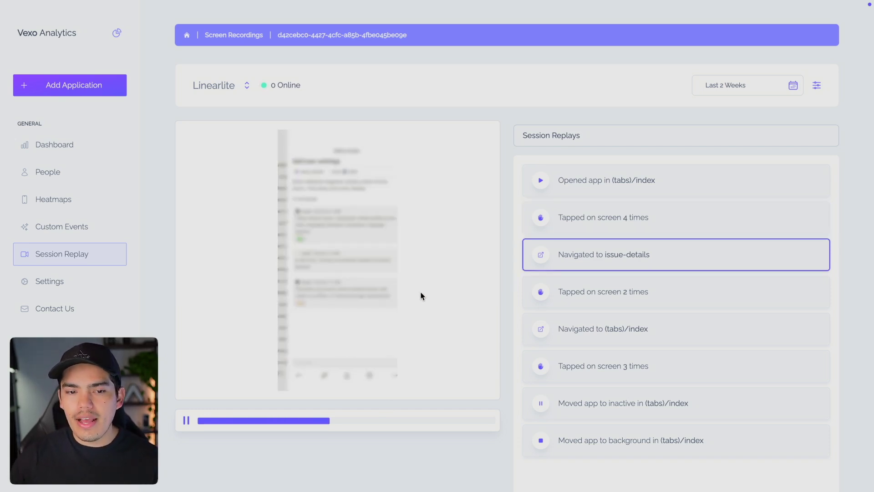
{"action": "scroll", "coordinate": [421, 296], "scroll_direction": "down", "scroll_amount": 1}
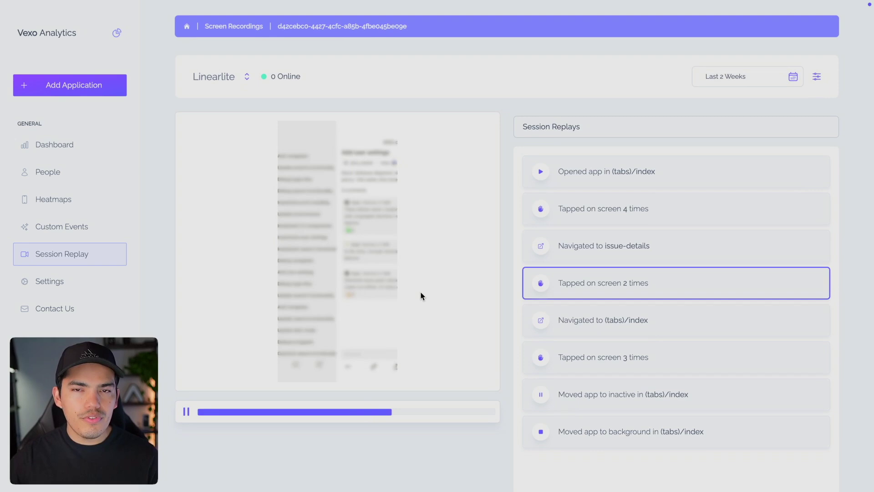
{"action": "scroll", "coordinate": [421, 296], "scroll_direction": "down", "scroll_amount": 2}
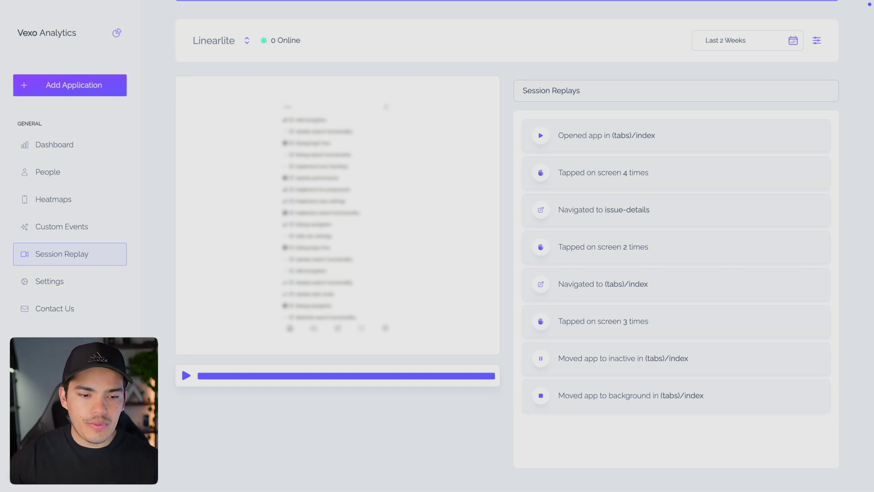
Replay the blurred session again from the start, past its issue-details and (tabs)/index events
{"action": "left_click", "coordinate": [187, 375]}
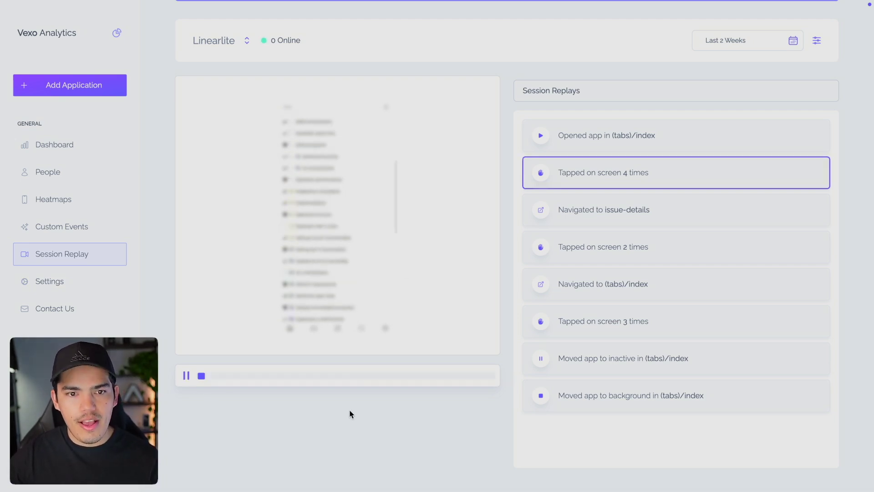
{"action": "scroll", "coordinate": [350, 412], "scroll_direction": "up", "scroll_amount": 1}
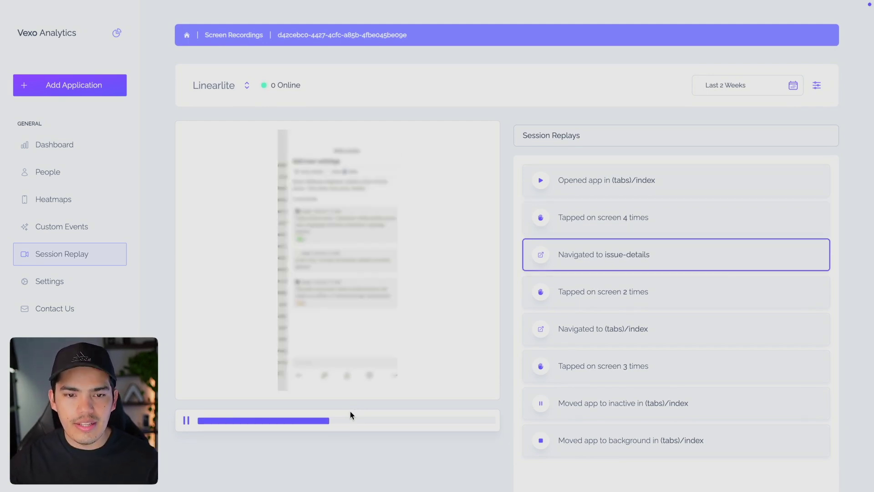
{"action": "scroll", "coordinate": [350, 414], "scroll_direction": "down", "scroll_amount": 1}
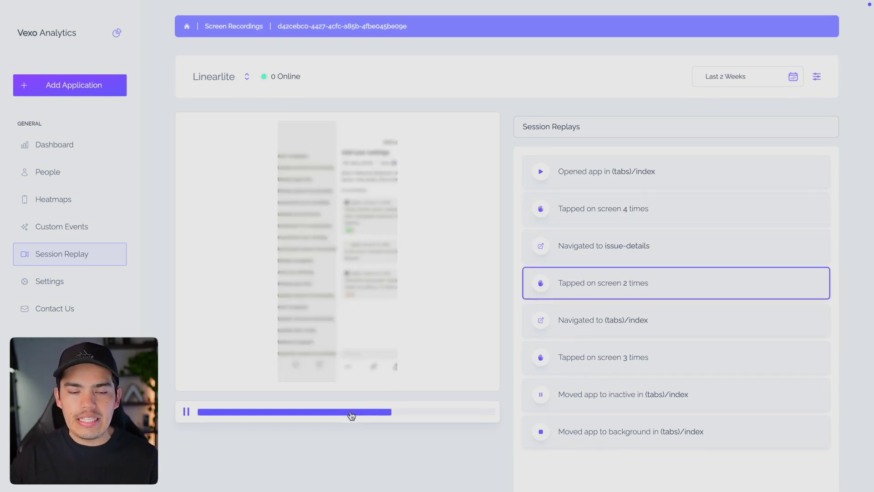
{"action": "scroll", "coordinate": [351, 415], "scroll_direction": "down", "scroll_amount": 1}
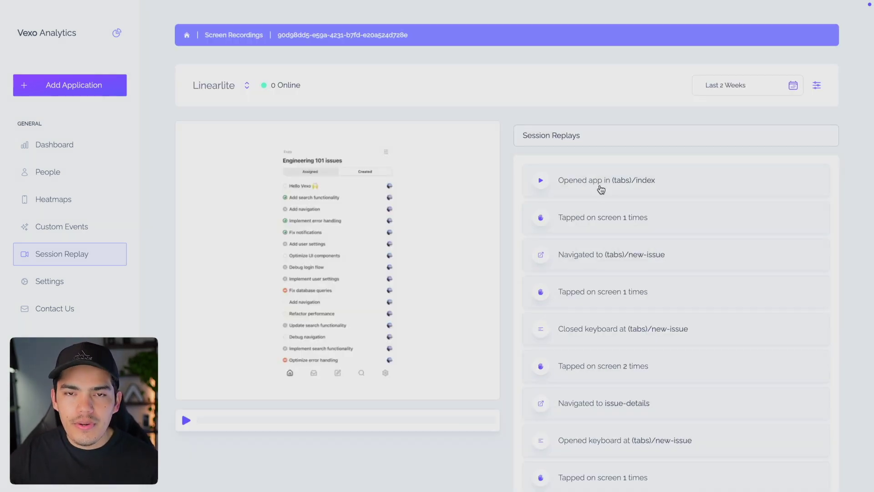
Seek the replay to the issue-details, Engineering 101 issues list and New Issue screens
{"action": "scroll", "coordinate": [599, 190], "scroll_direction": "down", "scroll_amount": 3}
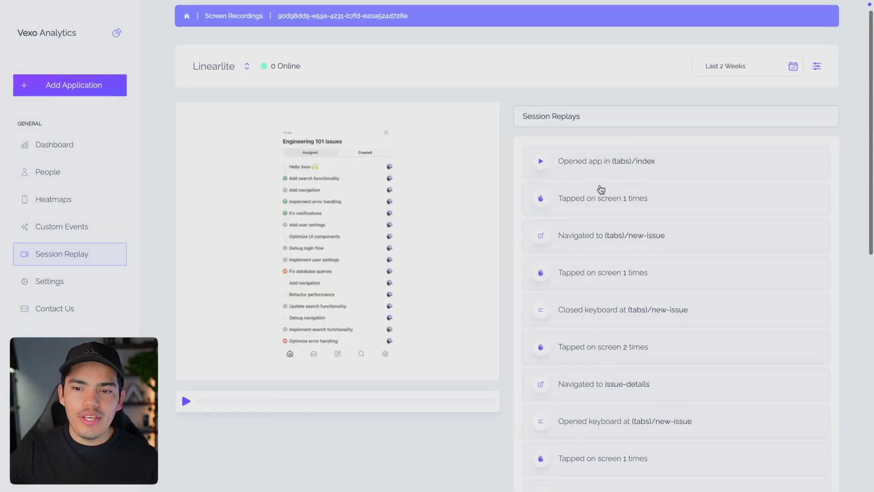
{"action": "scroll", "coordinate": [615, 214], "scroll_direction": "down", "scroll_amount": 8}
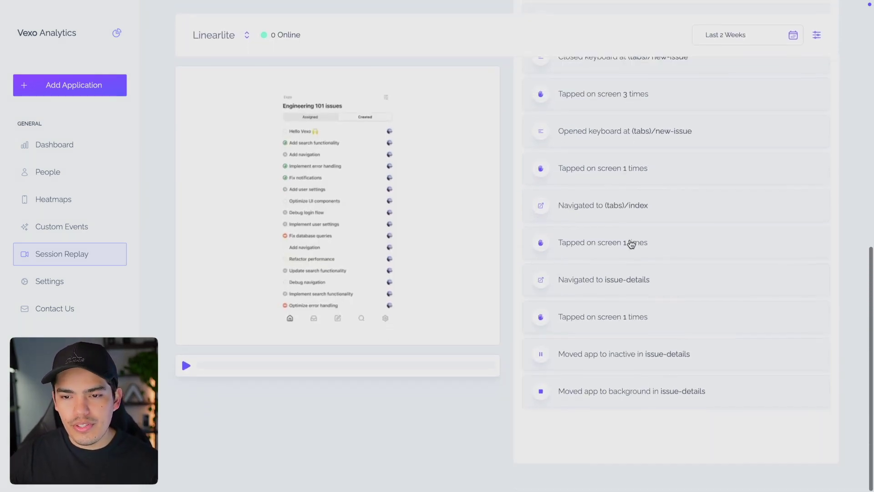
{"action": "left_click", "coordinate": [597, 316]}
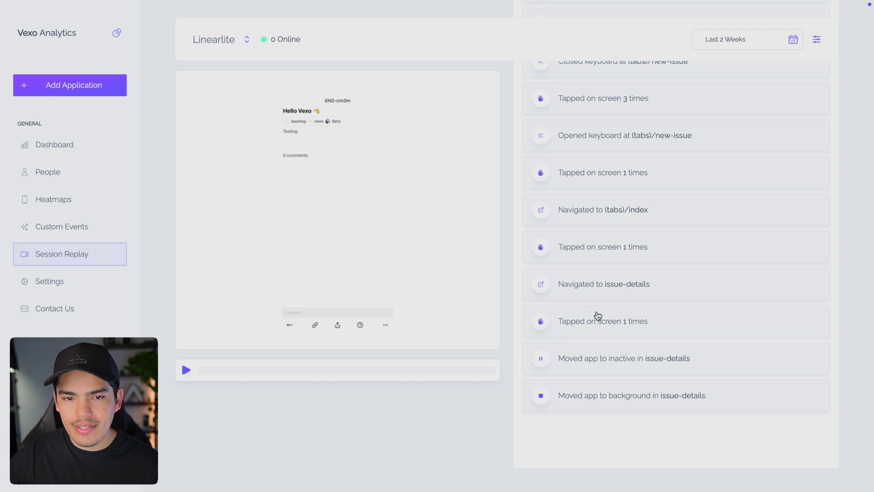
{"action": "left_click", "coordinate": [582, 244]}
{"action": "left_click", "coordinate": [579, 172]}
Seek to where Hello Vexo is written, then go back to the Session Replays list
{"action": "scroll", "coordinate": [580, 172], "scroll_direction": "up", "scroll_amount": 3}
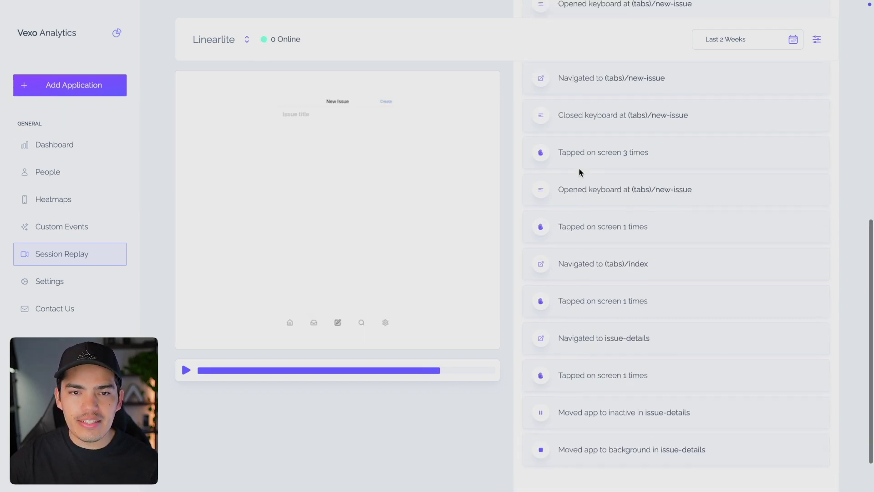
{"action": "scroll", "coordinate": [583, 183], "scroll_direction": "up", "scroll_amount": 4}
{"action": "left_click", "coordinate": [586, 191]}
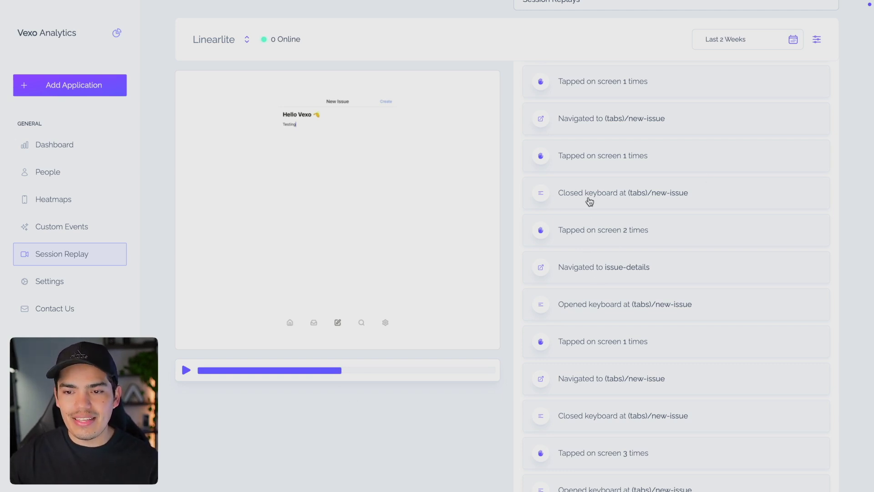
{"action": "key", "text": "alt+Left"}
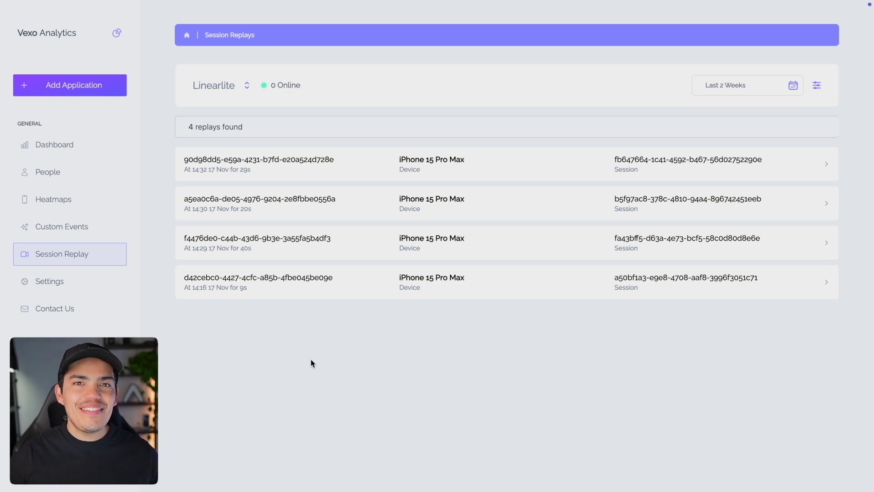